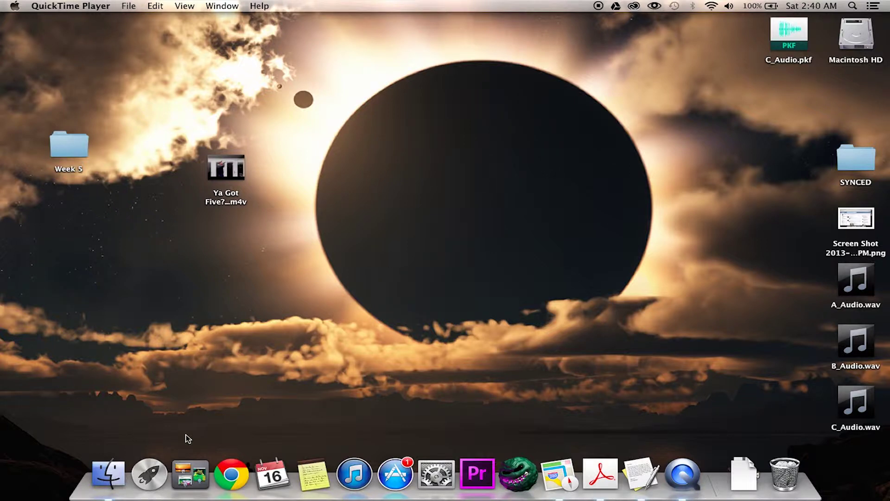
# Step: Open Launchpad to find the Commodore 64 emulator
pyautogui.click(150, 471)
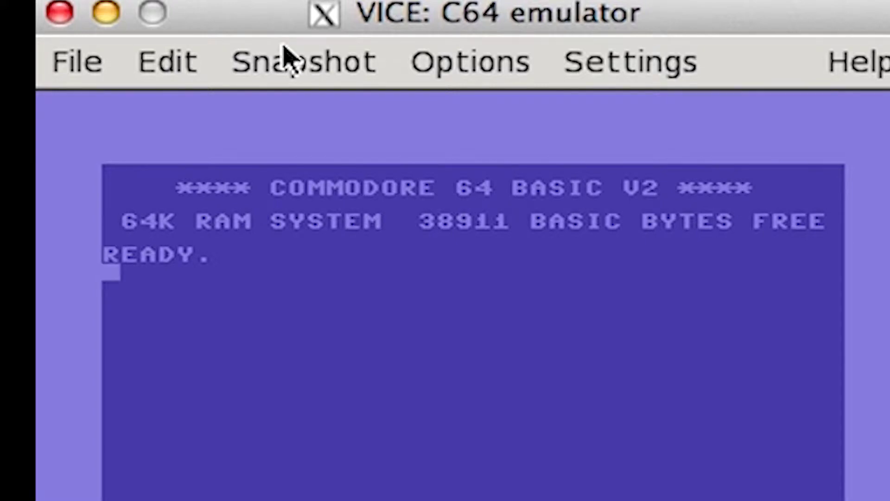
# Step: Review the emulator's Userport RS232 emulation, baud rate and device settings, and open the RS232 program command for editing
pyautogui.click(628, 67)
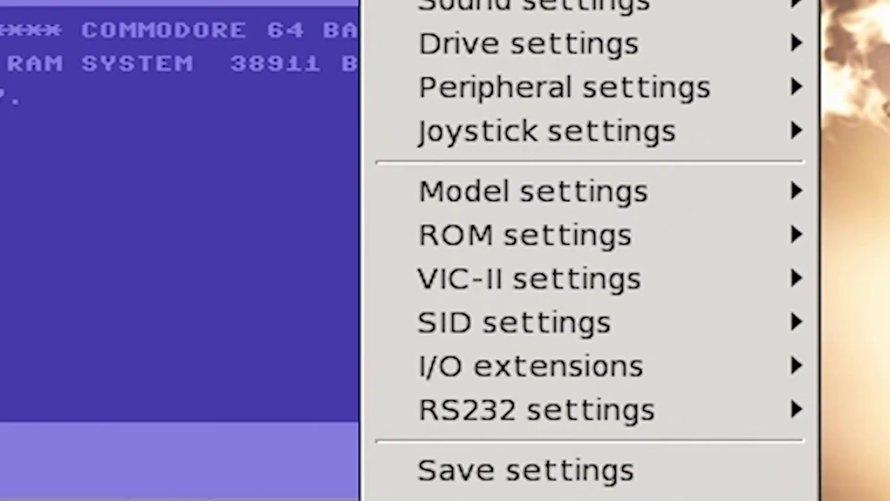
pyautogui.moveTo(525, 413)
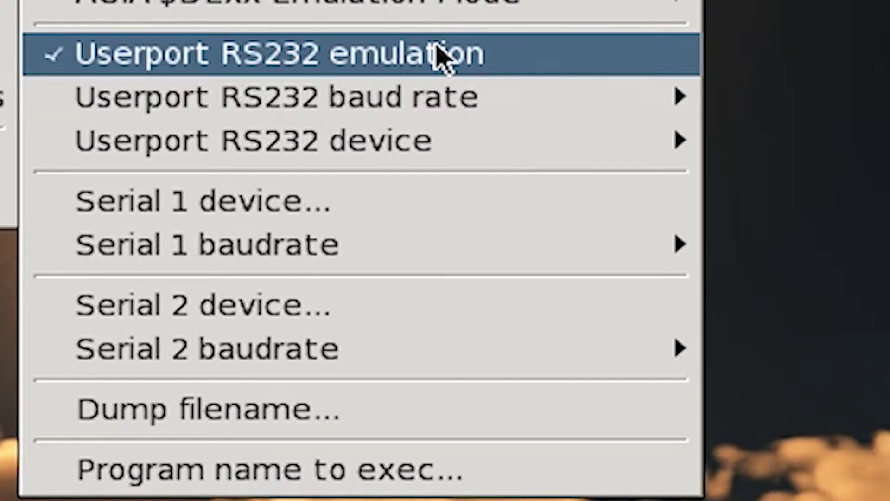
pyautogui.moveTo(421, 96)
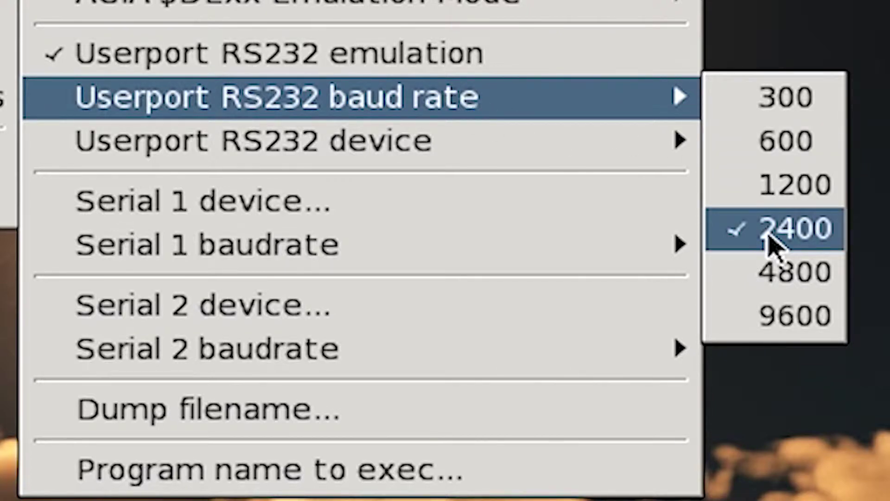
pyautogui.moveTo(448, 158)
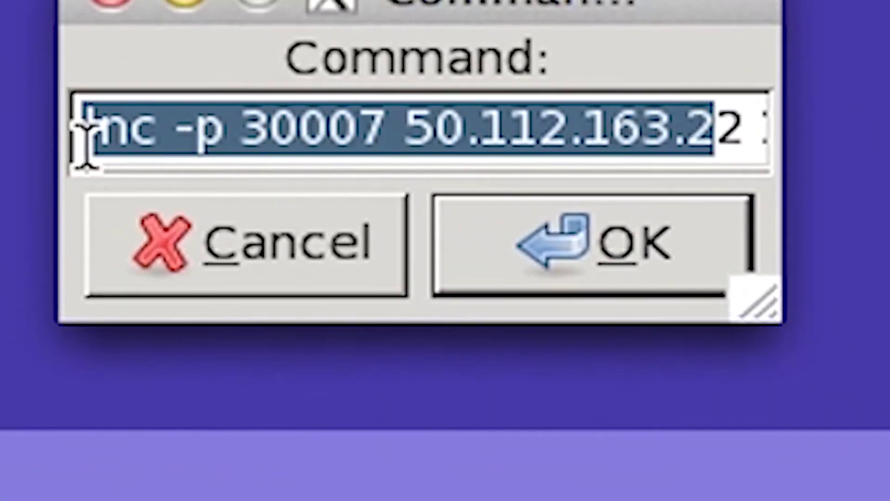
pyautogui.click(119, 134)
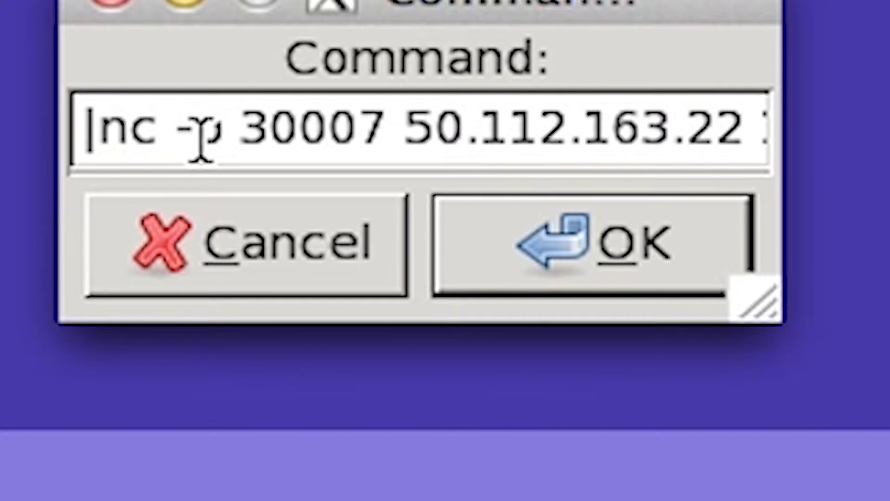
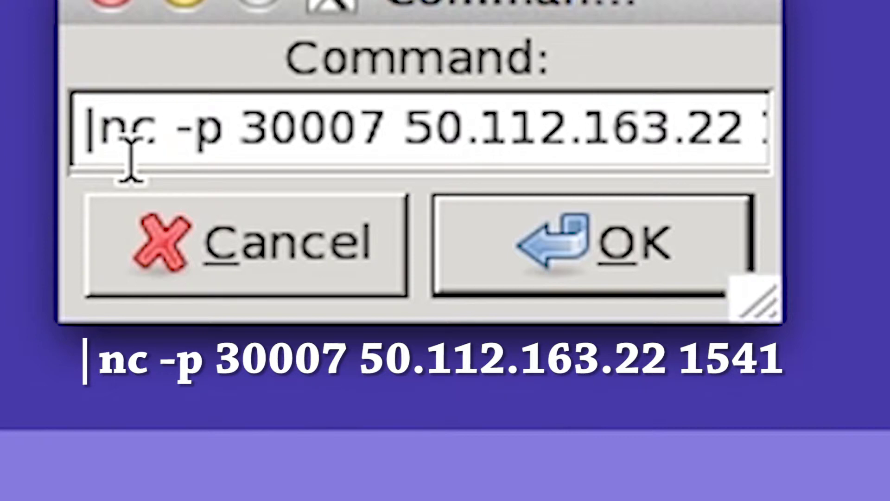
# Step: Review the start of the nc command for the RS232 program, from the leading pipe to the -p option
pyautogui.press('Right')
pyautogui.press('Right')
pyautogui.press('Left')
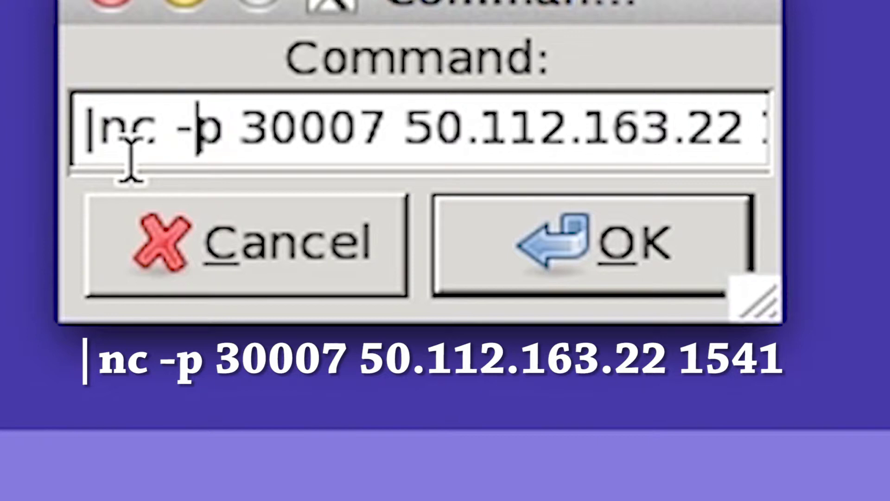
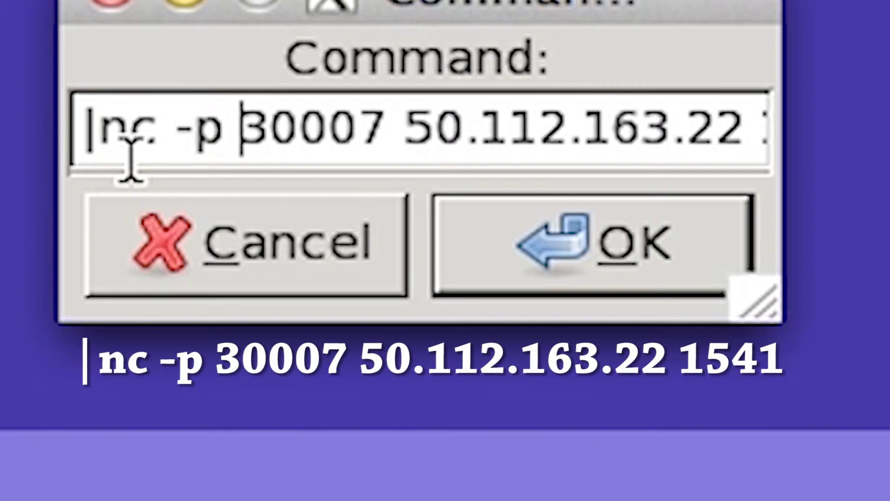
# Step: Review the port number that follows the -p option in the RS232 program's nc command
pyautogui.press('Right')
pyautogui.press('Right')
pyautogui.press('Right')
pyautogui.press('Right')
pyautogui.press('Right')
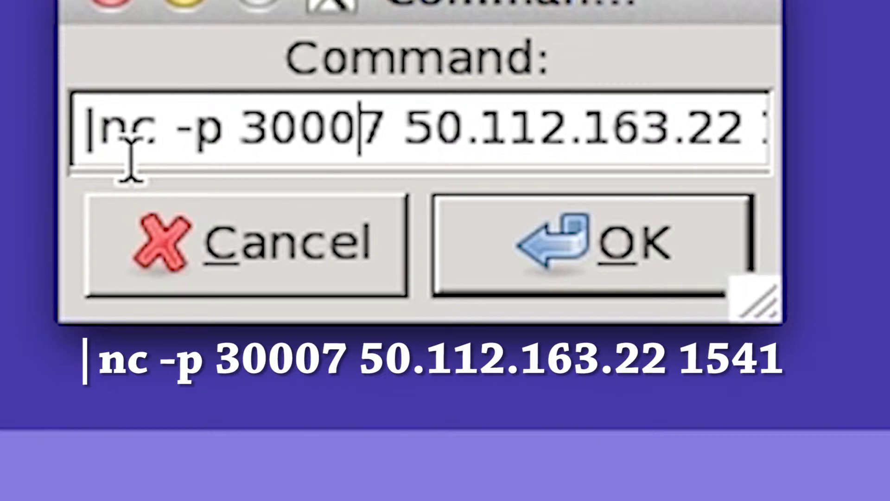
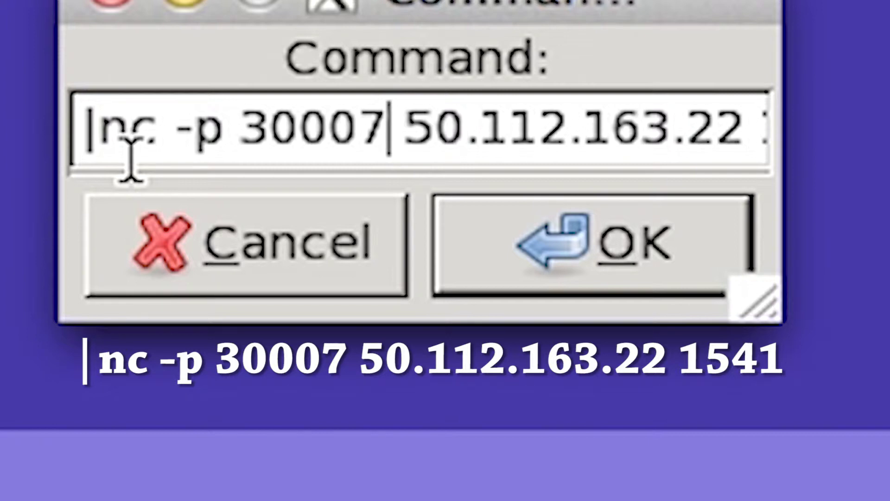
# Step: Move to the start of the remote host address in the RS232 program's nc command to examine it
pyautogui.press('Right')
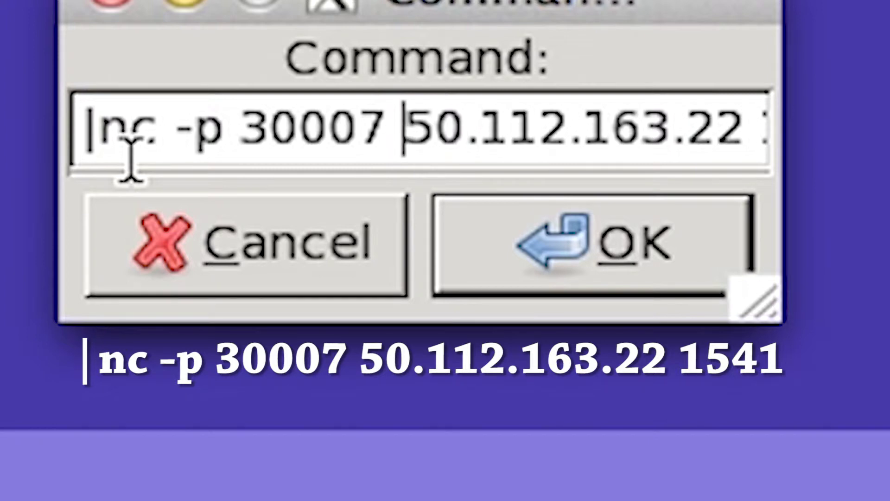
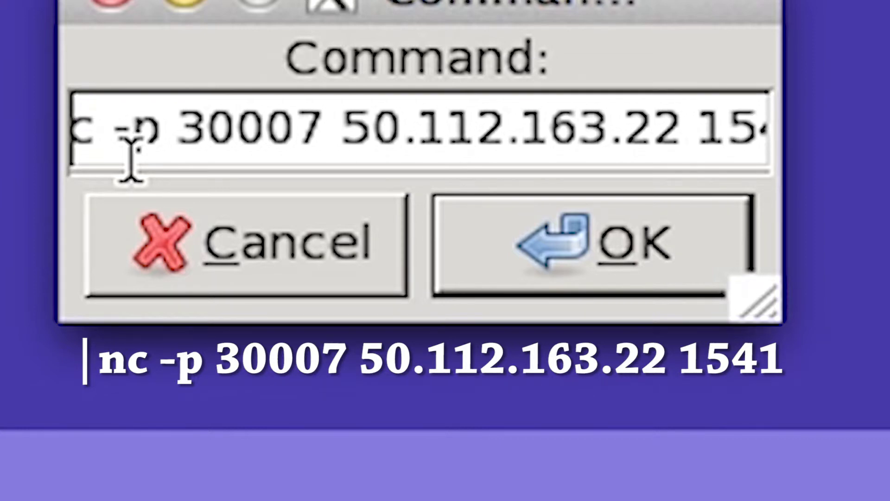
# Step: Trace the remote host address in the nc command from its first digit through its final number group to examine it
pyautogui.press('Left')
pyautogui.press('Left')
pyautogui.press('Left')
pyautogui.press('Left')
pyautogui.press('Left')
pyautogui.press('Left')
pyautogui.press('Left')
pyautogui.press('Left')
pyautogui.press('Left')
pyautogui.press('Left')
pyautogui.press('Left')
pyautogui.press('Left')
pyautogui.press('Left')
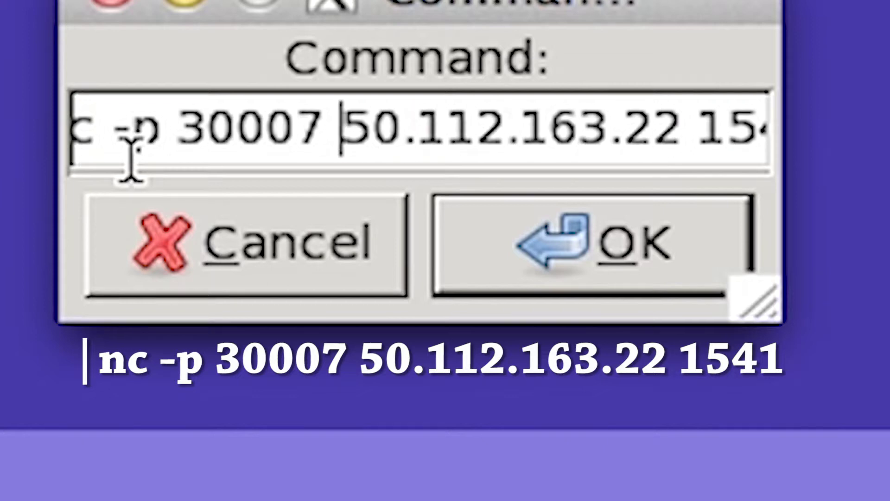
pyautogui.press('Right')
pyautogui.press('Right')
pyautogui.press('Right')
pyautogui.press('Right')
pyautogui.press('Right')
pyautogui.press('Right')
pyautogui.press('Right')
pyautogui.press('Right')
pyautogui.press('Right')
pyautogui.press('Right')
pyautogui.press('Right')
pyautogui.press('Right')
pyautogui.press('Right')
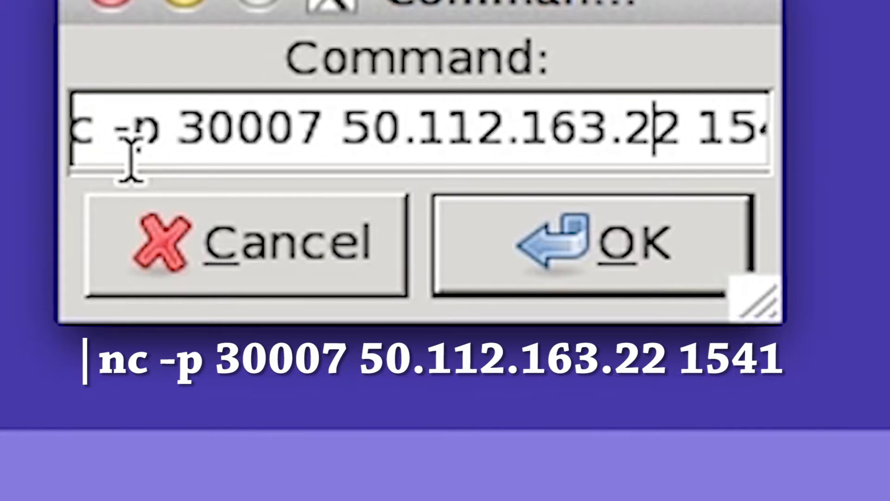
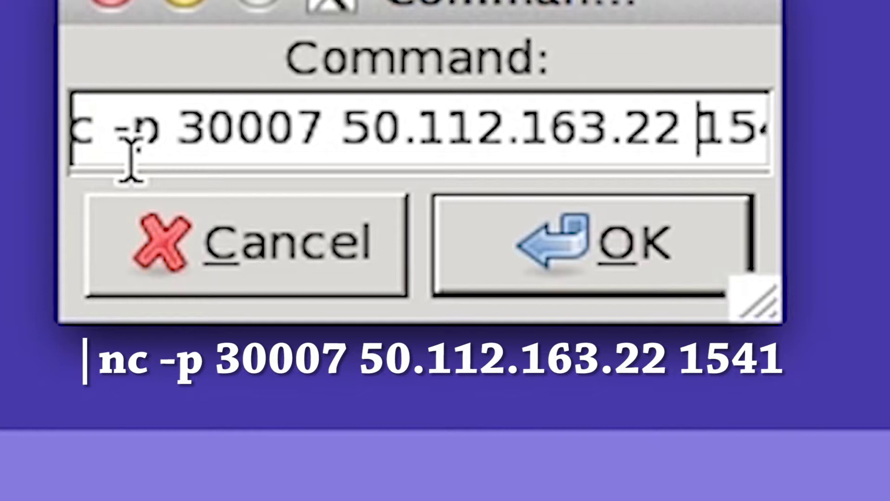
pyautogui.press('Left')
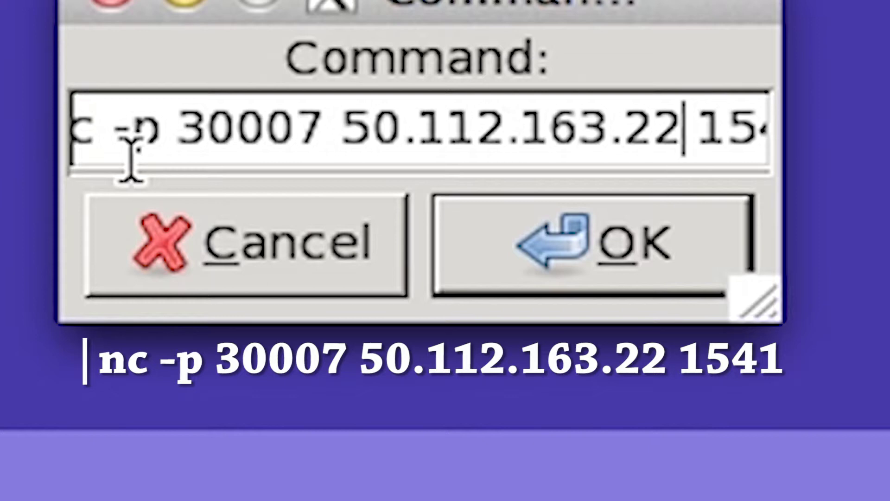
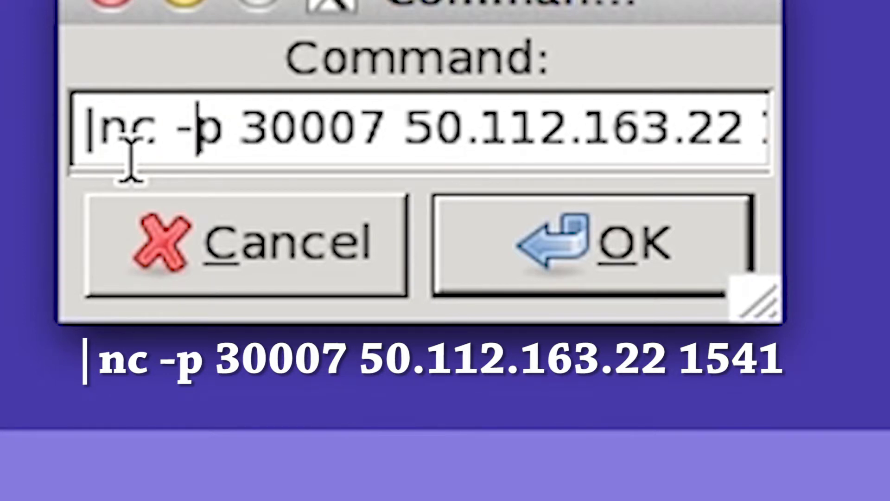
pyautogui.press('Right')
pyautogui.press('Right')
pyautogui.press('Right')
pyautogui.press('Right')
pyautogui.press('Right')
pyautogui.press('Right')
pyautogui.press('Right')
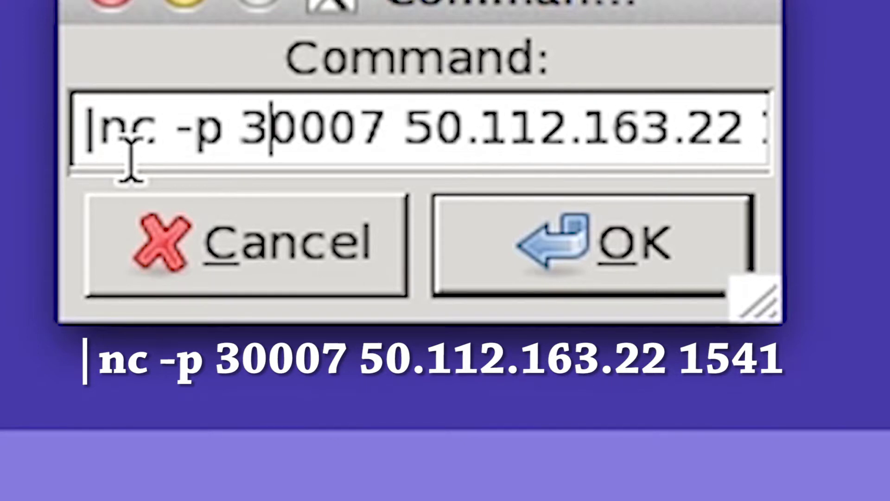
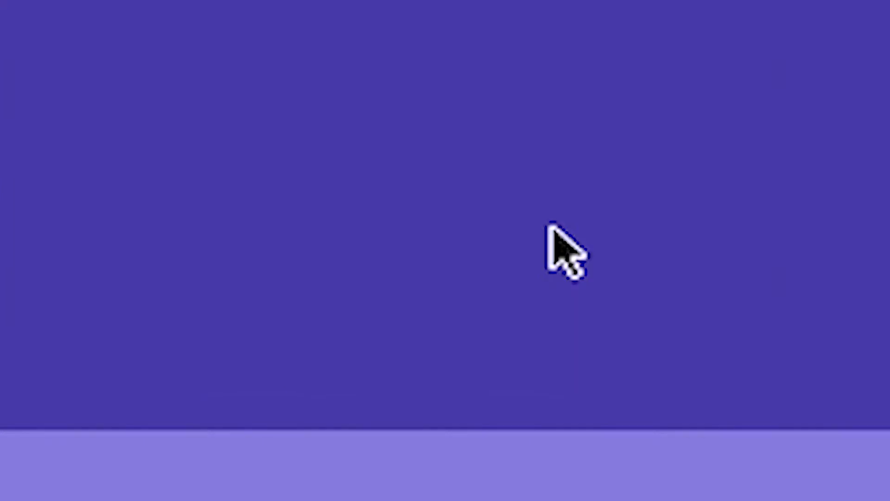
# Step: Save the emulator's current settings and dismiss the resulting message
pyautogui.click(576, 18)
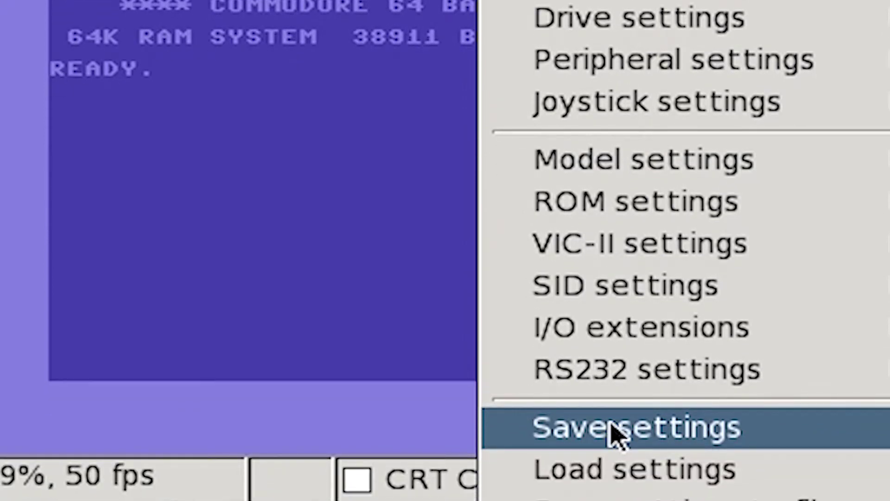
pyautogui.click(617, 431)
pyautogui.click(602, 291)
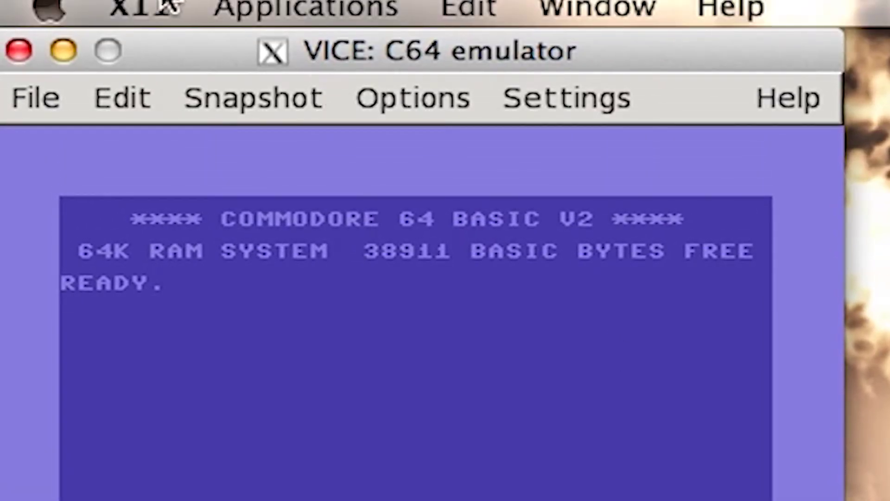
# Step: Close the C64 emulator window and quit both VICE and XQuartz
pyautogui.rightClick(300, 266)
pyautogui.click(215, 260)
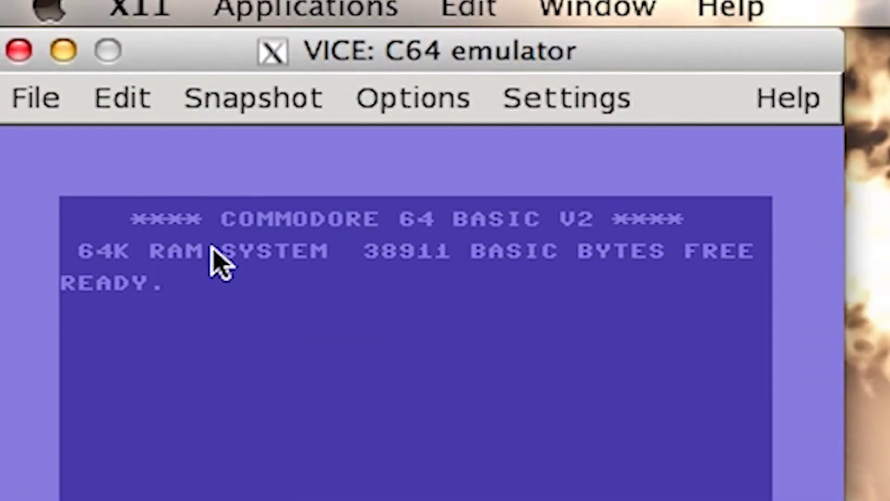
pyautogui.click(20, 51)
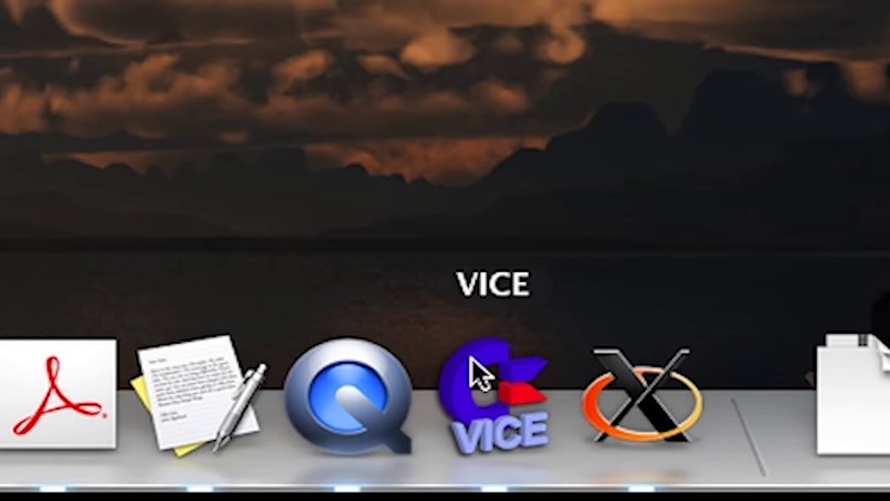
pyautogui.rightClick(470, 341)
pyautogui.click(526, 260)
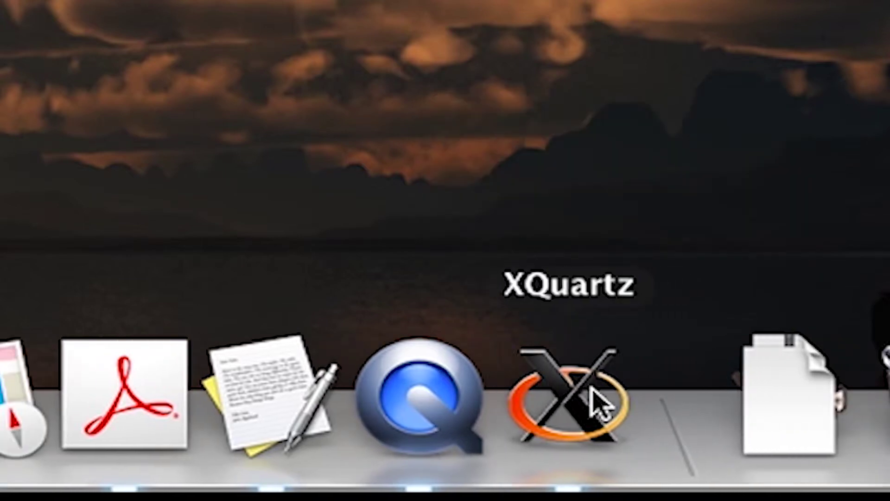
pyautogui.rightClick(593, 383)
pyautogui.click(604, 281)
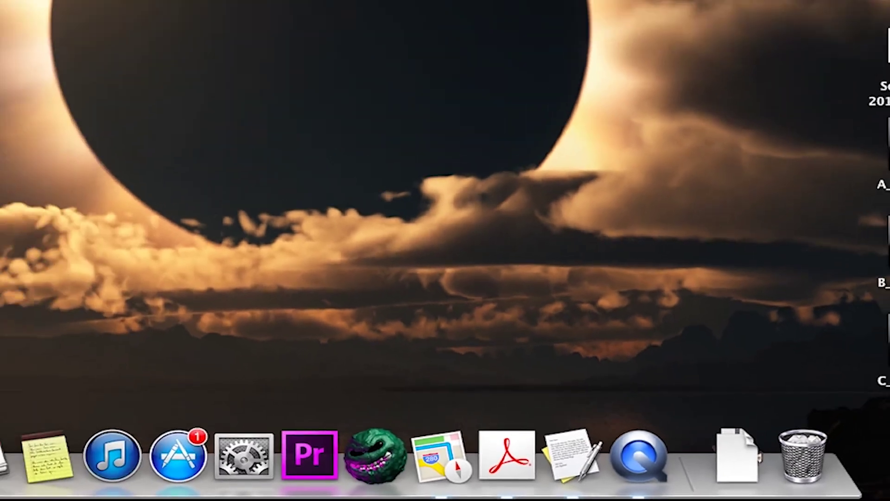
# Step: Relaunch VICE and choose the x64 emulator to run
pyautogui.click(149, 474)
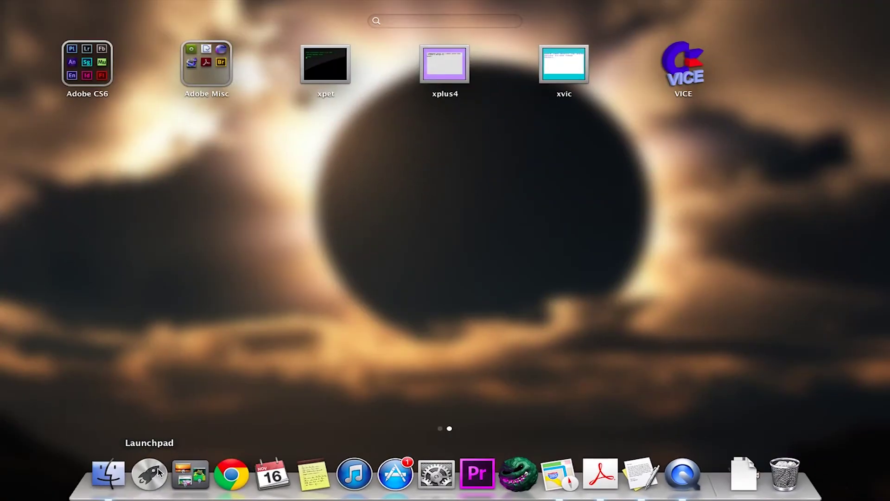
pyautogui.click(703, 64)
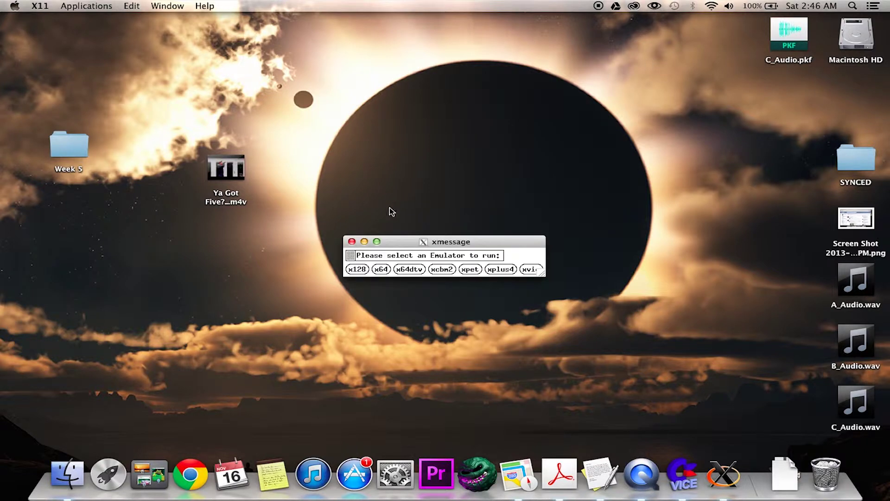
pyautogui.click(382, 269)
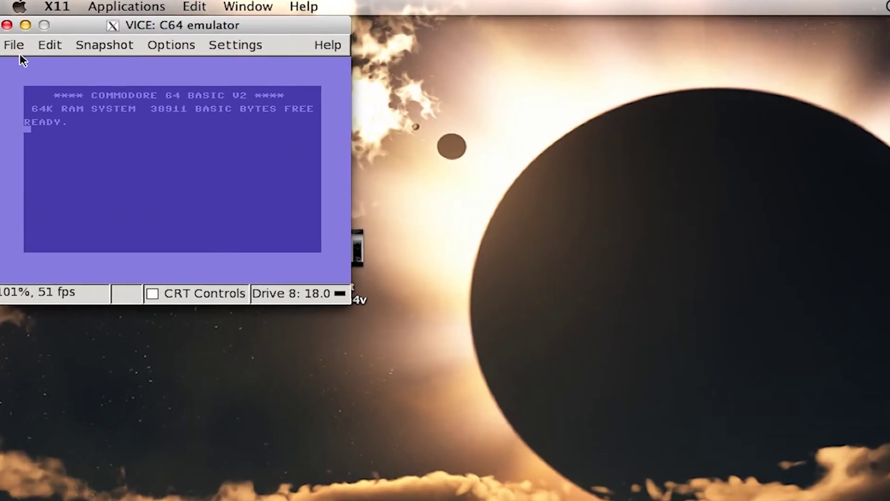
# Step: Attach the disk image V-1541.d64 from the Downloads folder as unit #8
pyautogui.click(11, 31)
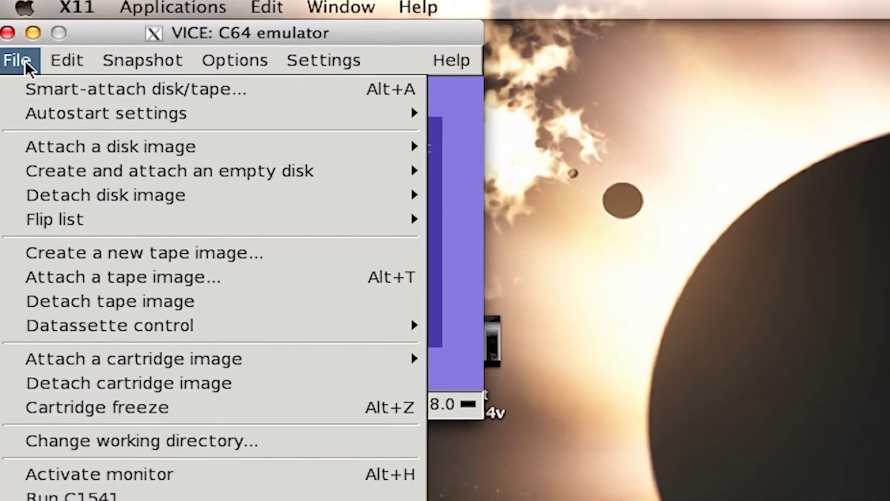
pyautogui.moveTo(26, 73)
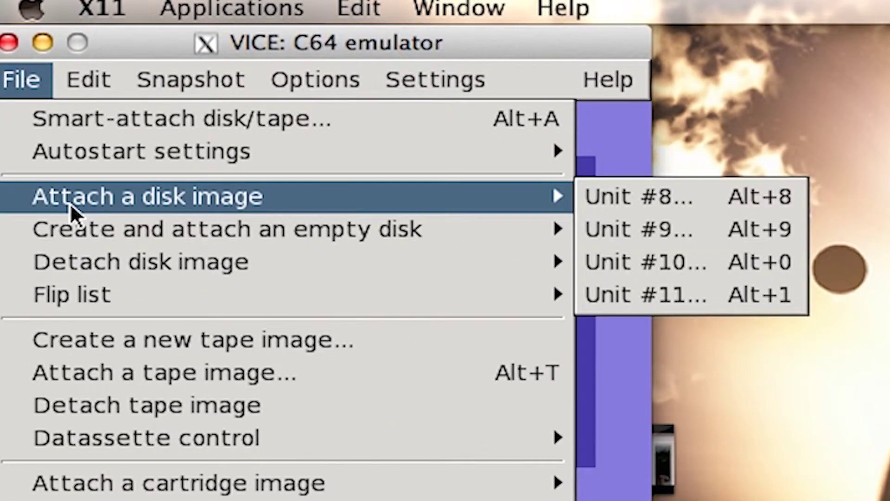
pyautogui.click(608, 198)
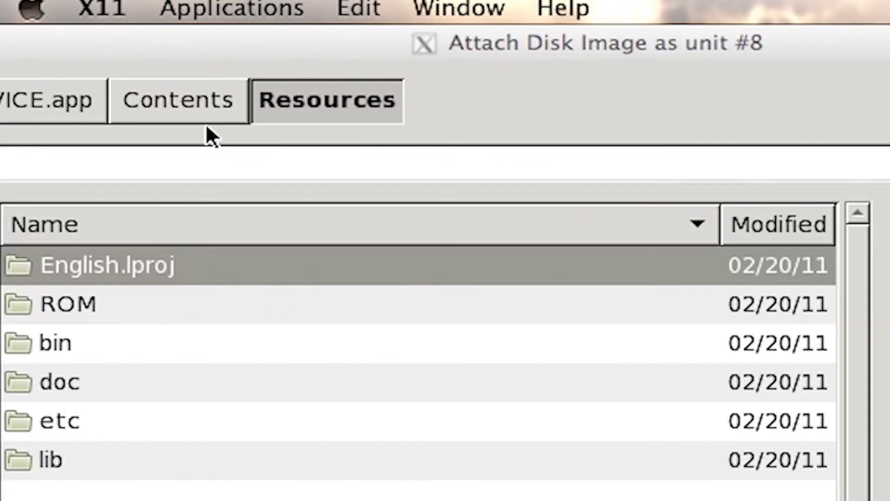
pyautogui.moveTo(247, 54); pyautogui.dragTo(647, 56)
pyautogui.click(199, 314)
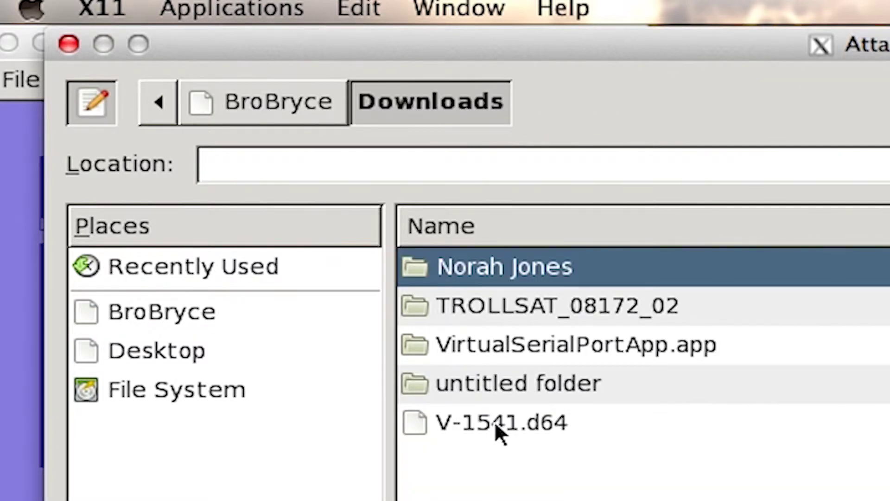
pyautogui.click(496, 431)
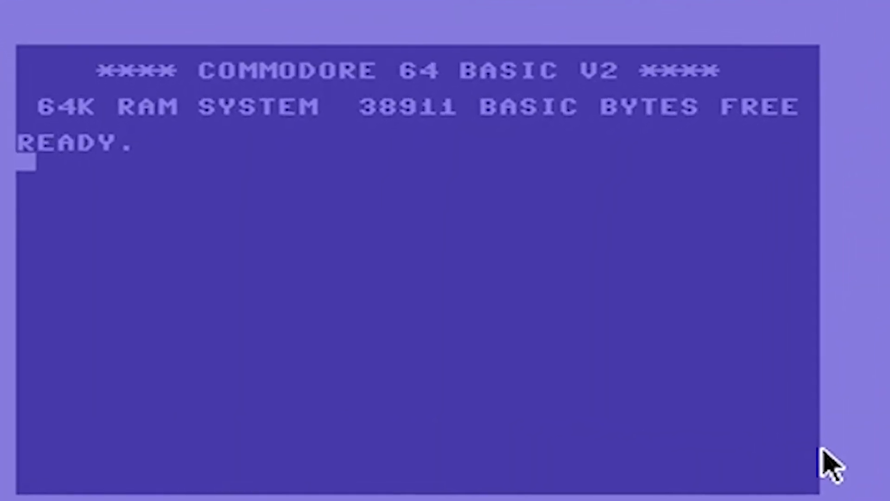
# Step: Load the first program from the attached disk with LOAD"*",8,1
pyautogui.write('LOAD')
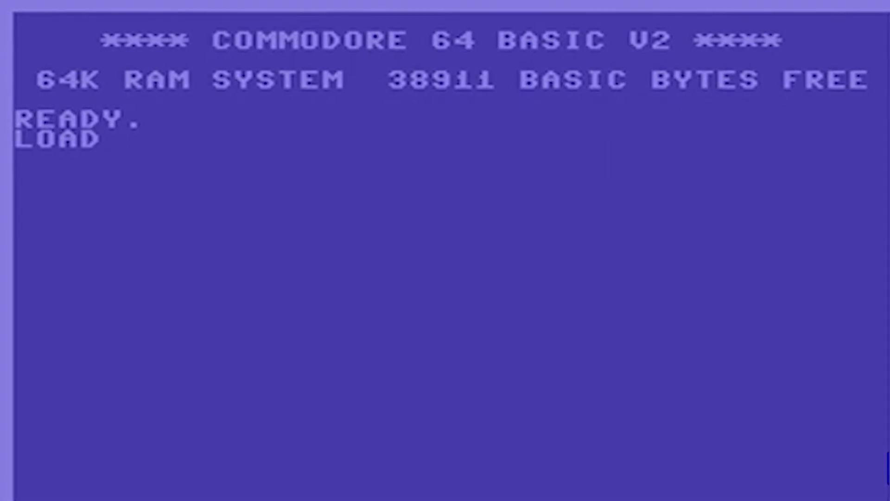
pyautogui.write('"*')
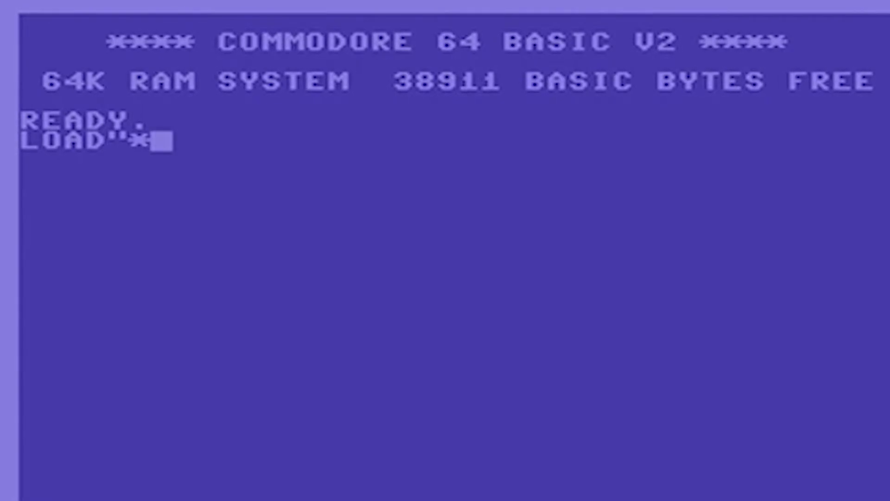
pyautogui.write('"')
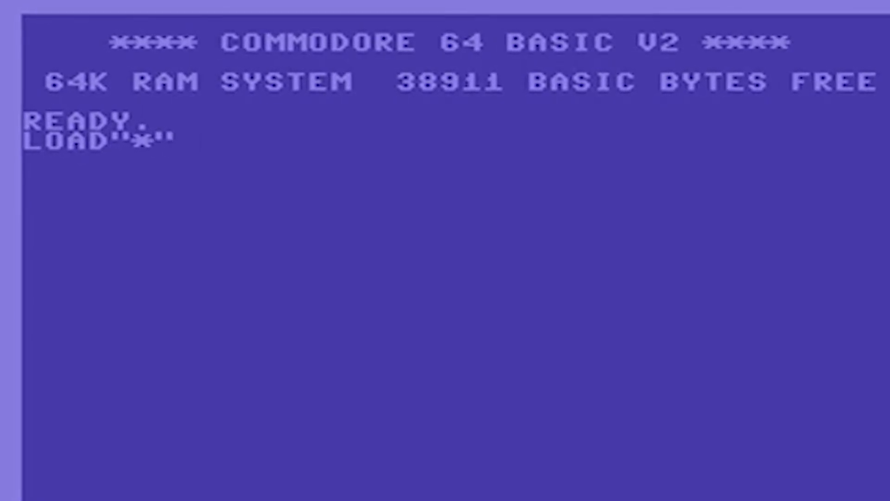
pyautogui.write(',8,1')
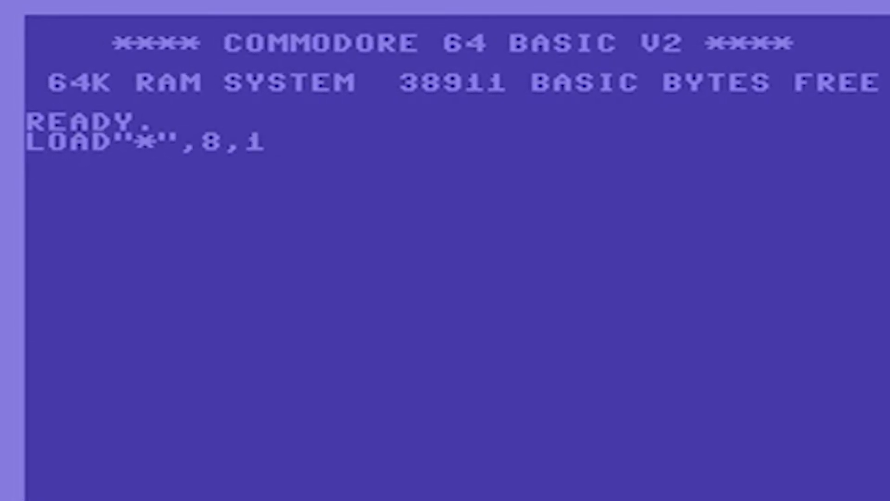
pyautogui.press('Return')
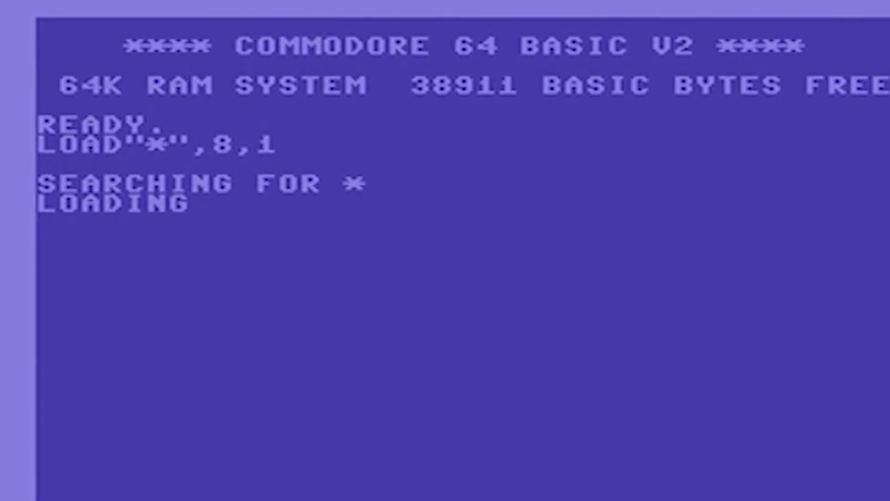
# Step: Start the loaded V-1541 program with SYS49152
pyautogui.write('SYS')
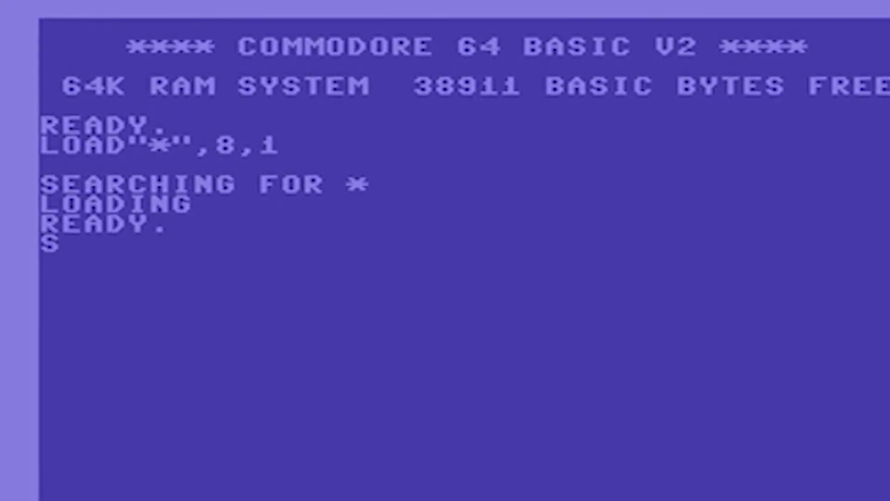
pyautogui.write('49152')
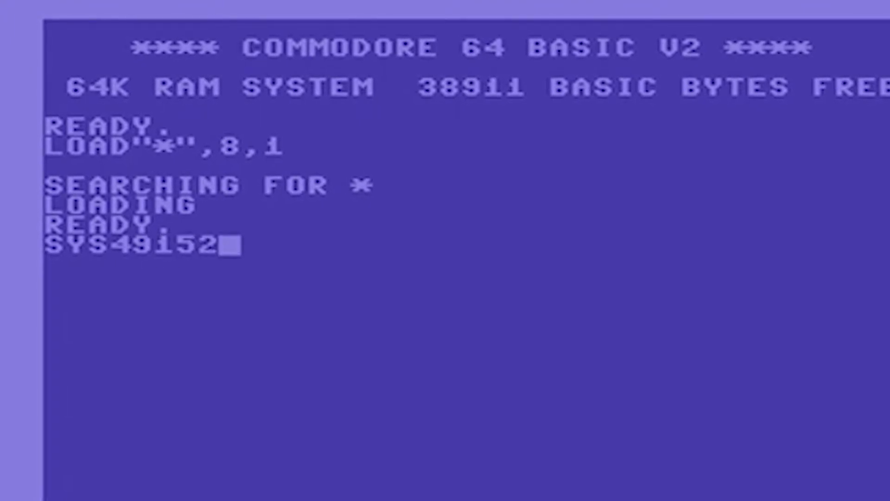
pyautogui.press('Return')
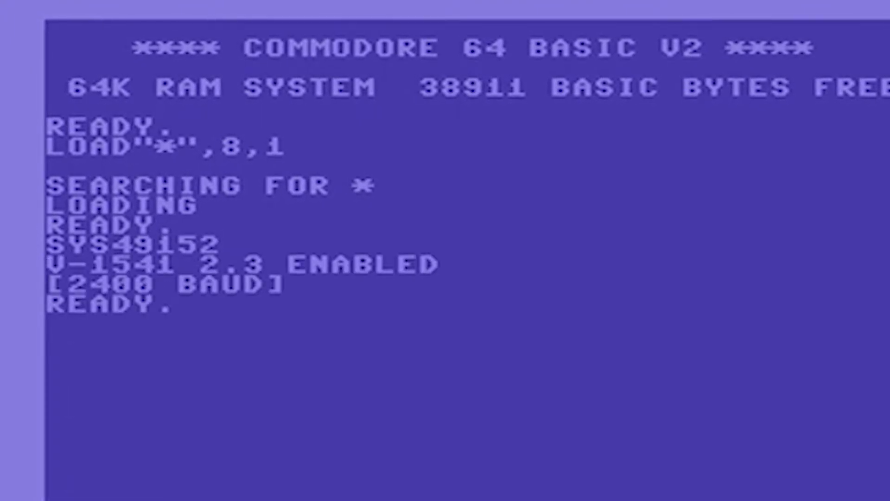
# Step: Clear BASIC memory with NEW and load "!" from device 2 using the abbreviated LOAD command
pyautogui.write('NEW')
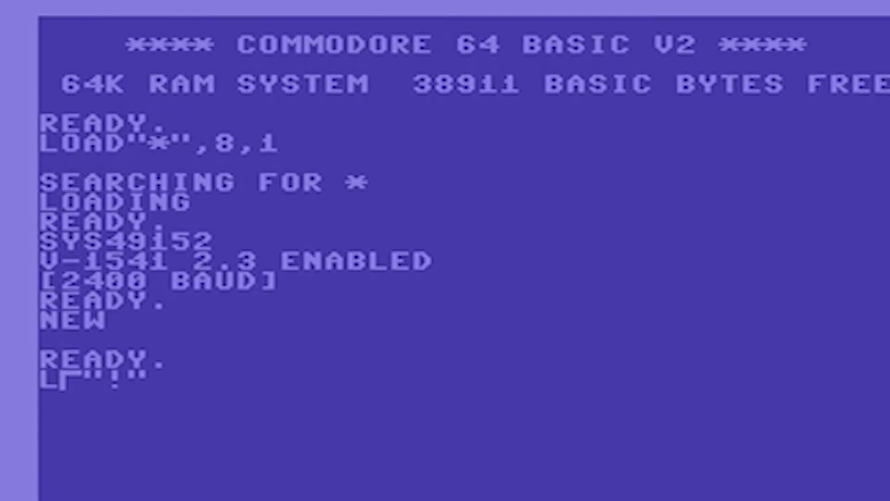
pyautogui.write('2')
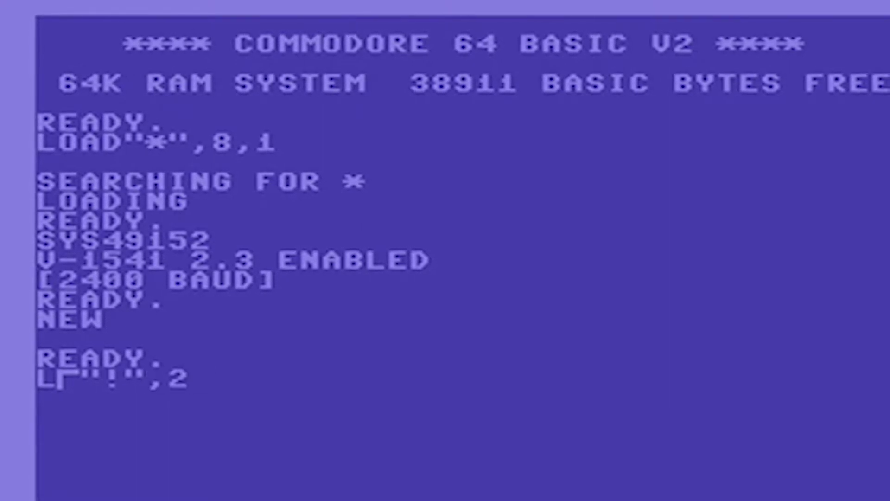
pyautogui.press('Return')
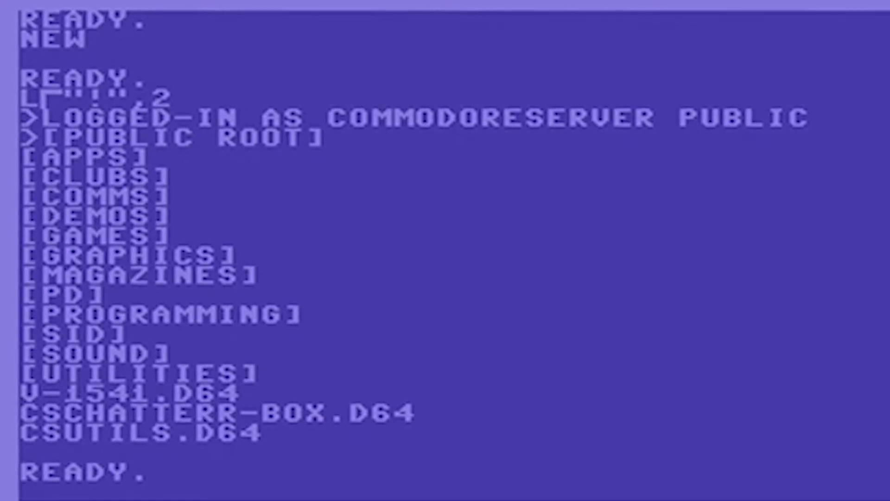
# Step: Load the program "COMETCHAT" from device 2 using the abbreviated LOAD command
pyautogui.write('L')
pyautogui.write('O"')
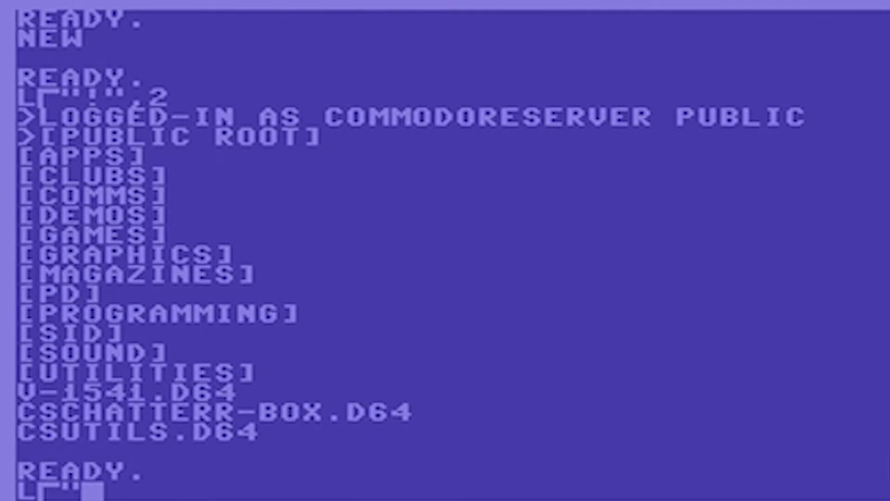
pyautogui.write('COMET')
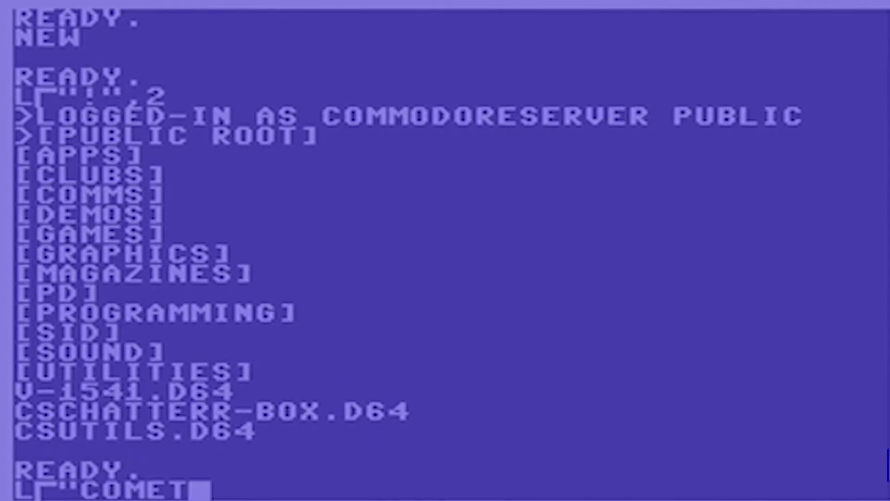
pyautogui.write('CHAT",')
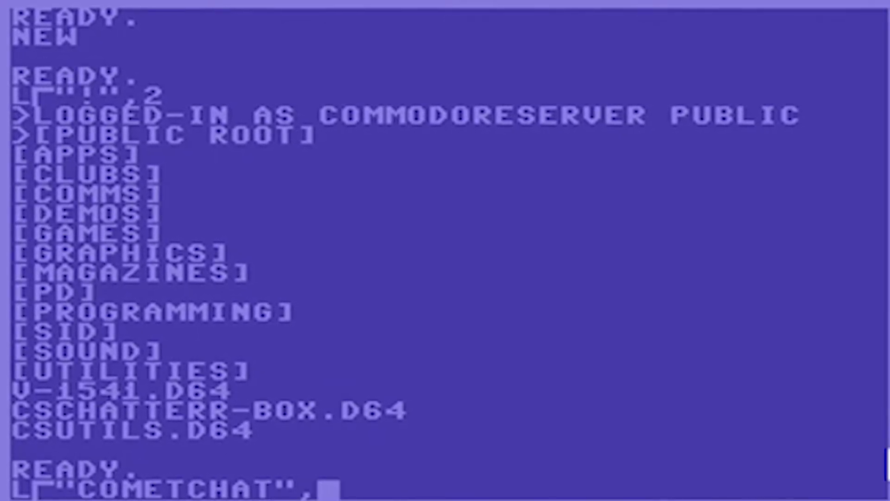
pyautogui.write('2')
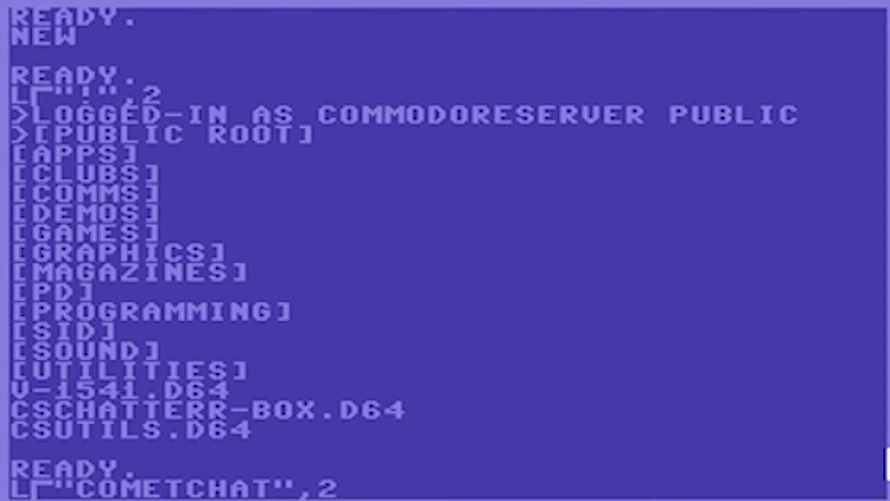
pyautogui.press('Return')
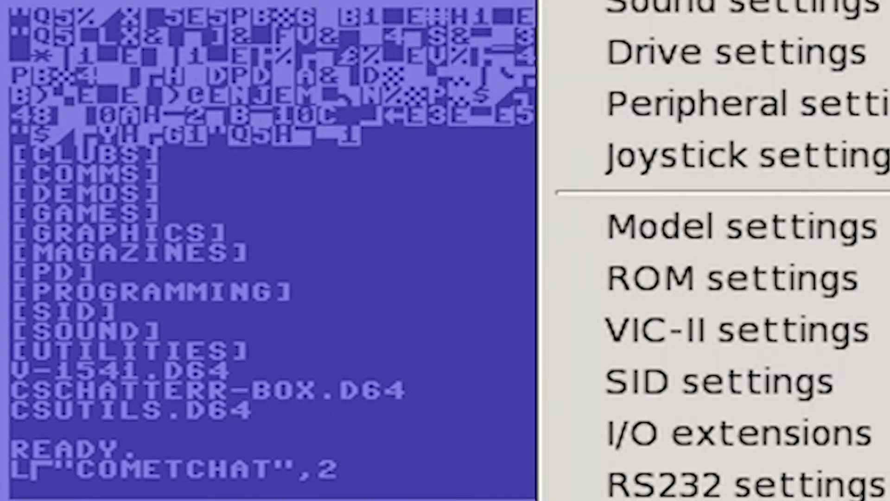
# Step: Enable warp mode while COMETCHAT loads, and turn it off once loading finishes
pyautogui.moveTo(464, 1)
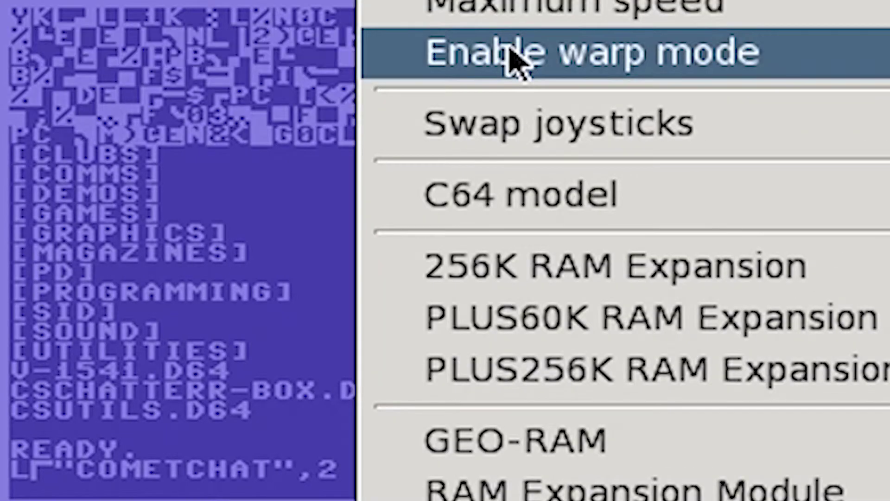
pyautogui.click(511, 49)
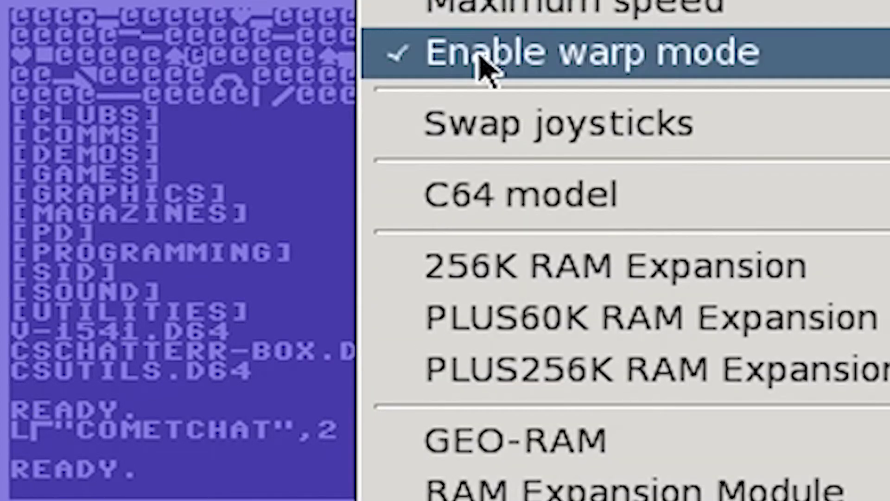
pyautogui.click(483, 66)
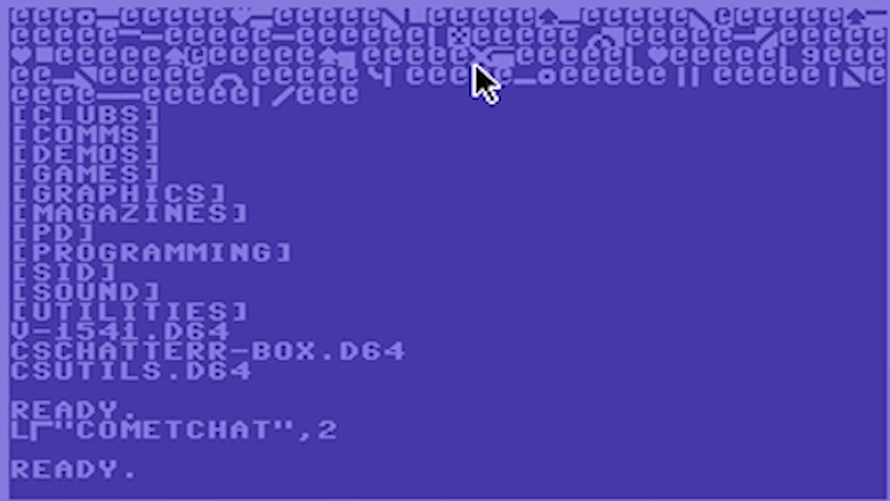
# Step: Run the loaded Comet Chat program
pyautogui.write('RUN')
pyautogui.press('Return')
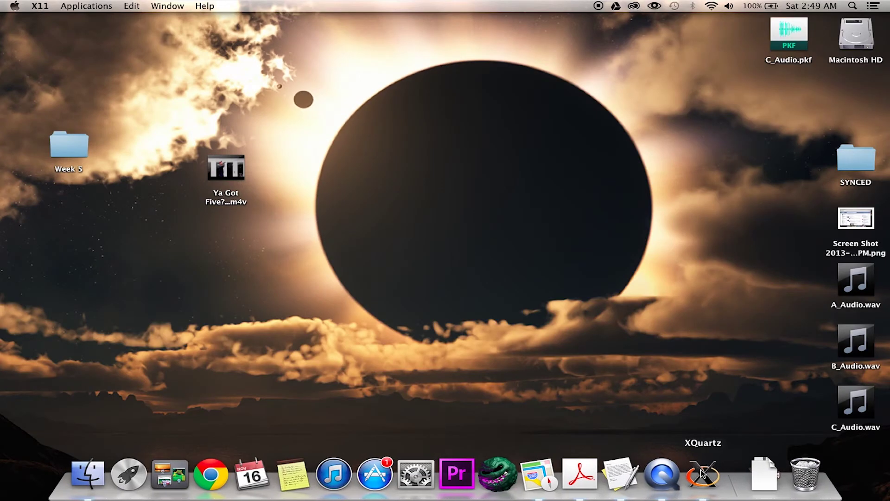
# Step: Quit X11 and launch the x64 Commodore 64 emulator
pyautogui.rightClick(703, 474)
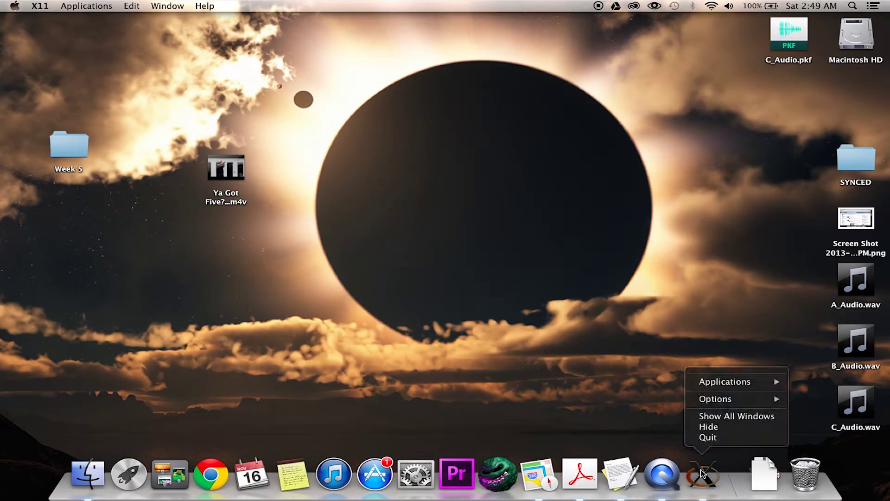
pyautogui.click(709, 438)
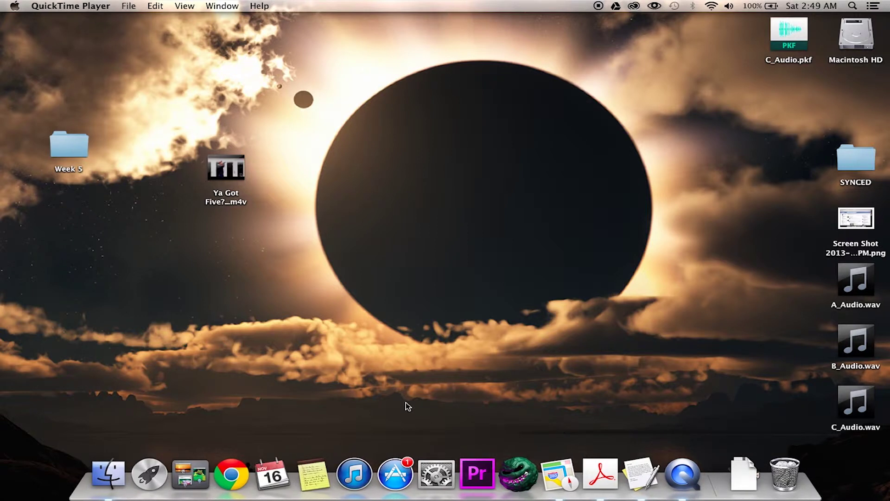
pyautogui.click(149, 471)
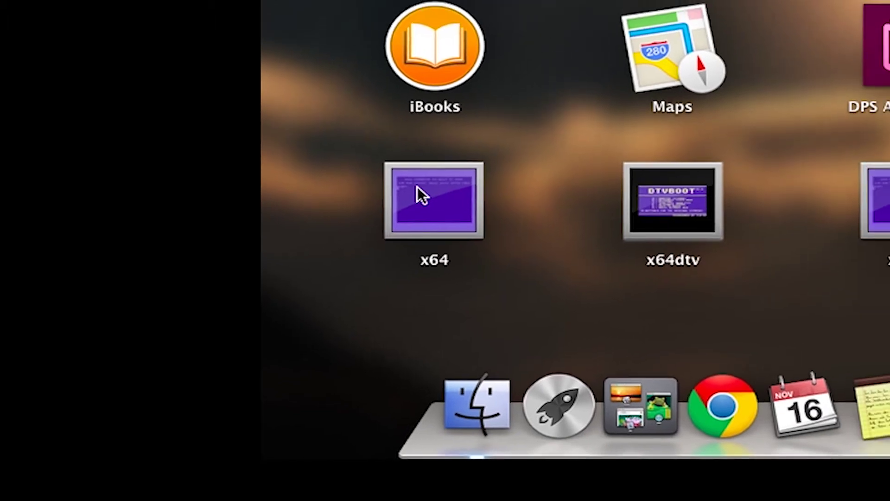
pyautogui.click(572, 41)
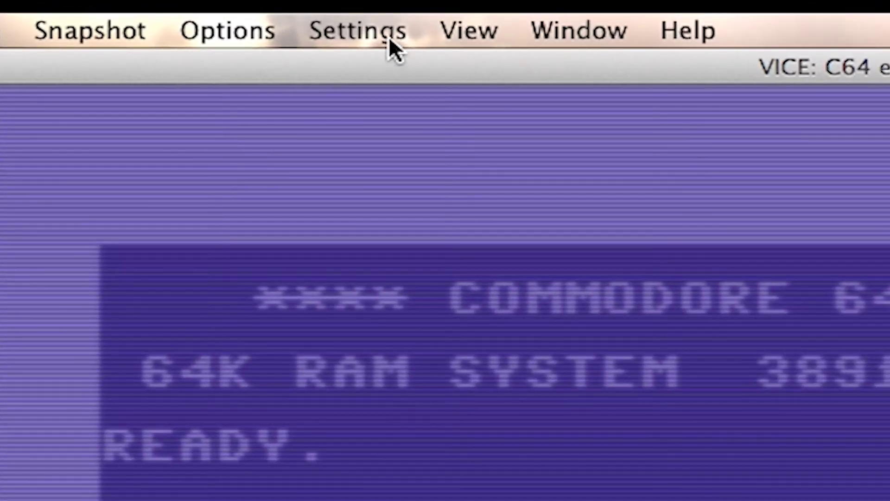
# Step: Open the emulator's Resource Inspector and reposition its window over the emulator screen
pyautogui.click(389, 36)
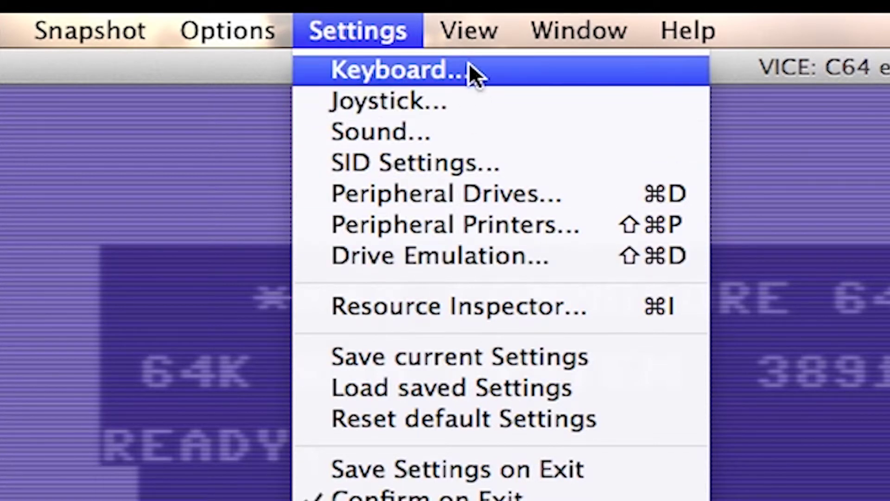
pyautogui.click(436, 314)
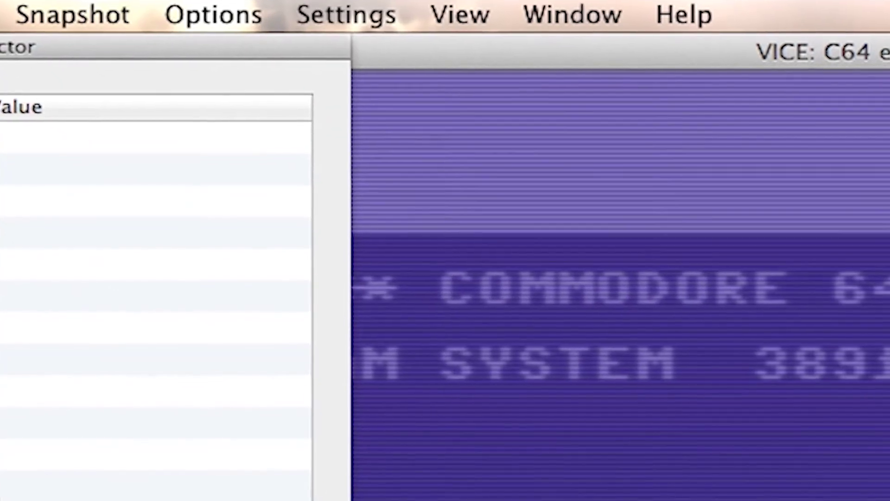
pyautogui.moveTo(0, 60); pyautogui.dragTo(281, 88)
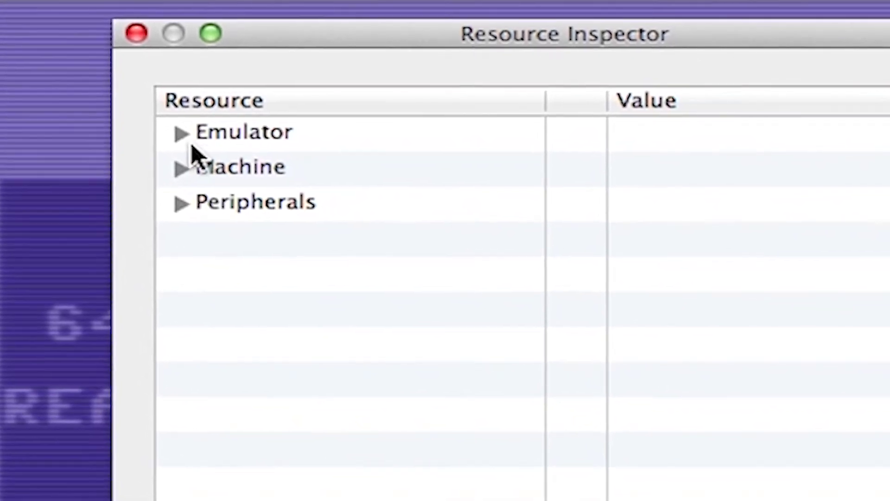
# Step: Examine the subgroups of the Emulator and Machine resources, collapsing each group again
pyautogui.click(187, 139)
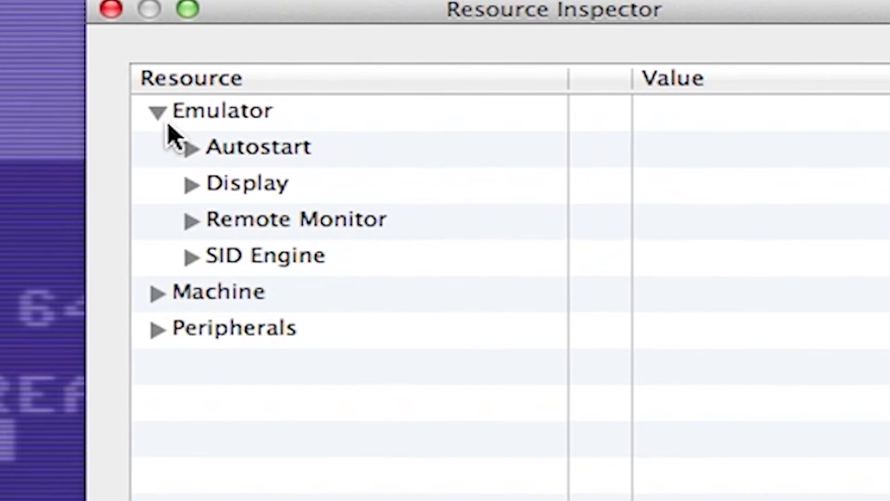
pyautogui.click(166, 120)
pyautogui.click(140, 139)
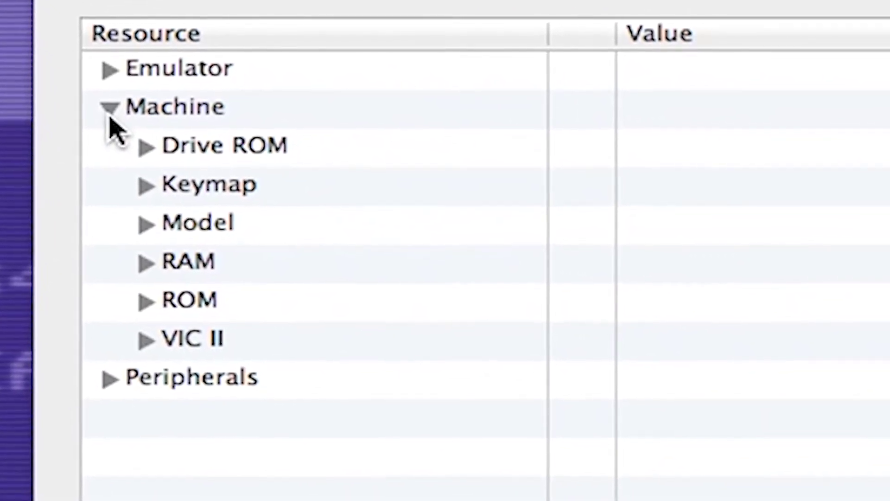
pyautogui.click(116, 118)
# Step: Expand the Userport RS232 settings within the Cartridges group of the Peripherals resources
pyautogui.click(117, 153)
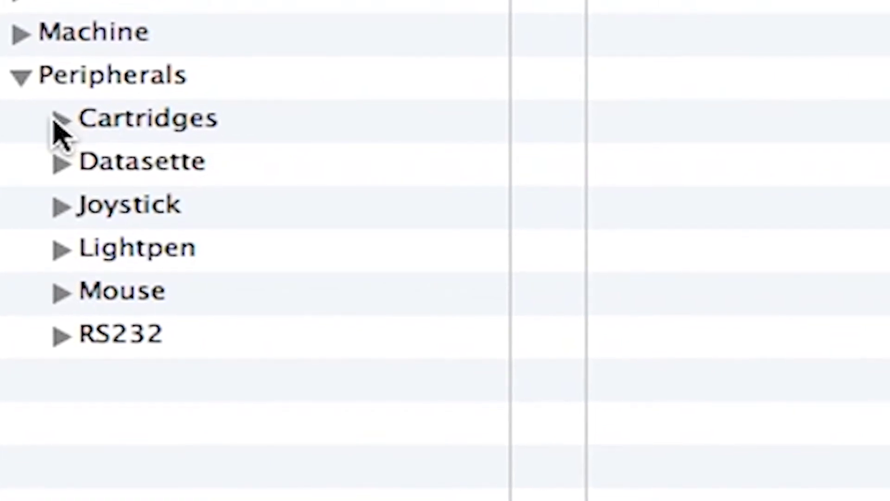
pyautogui.click(59, 120)
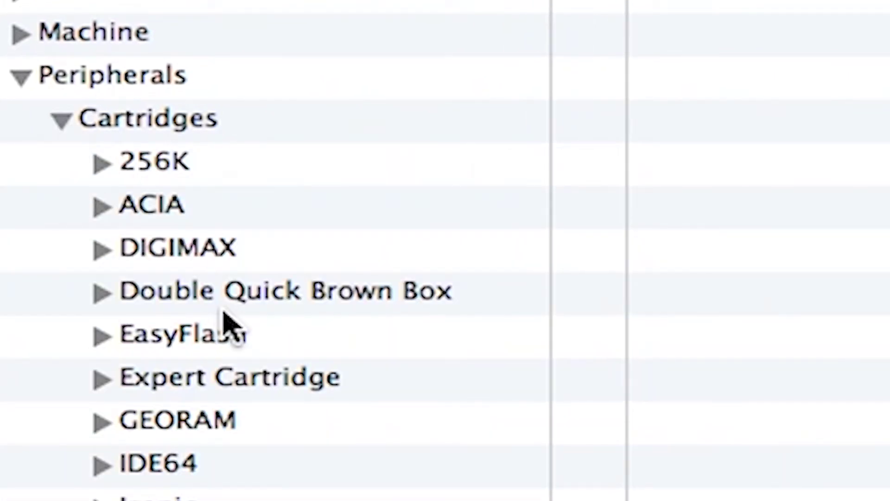
pyautogui.scroll(-5, 225, 316)
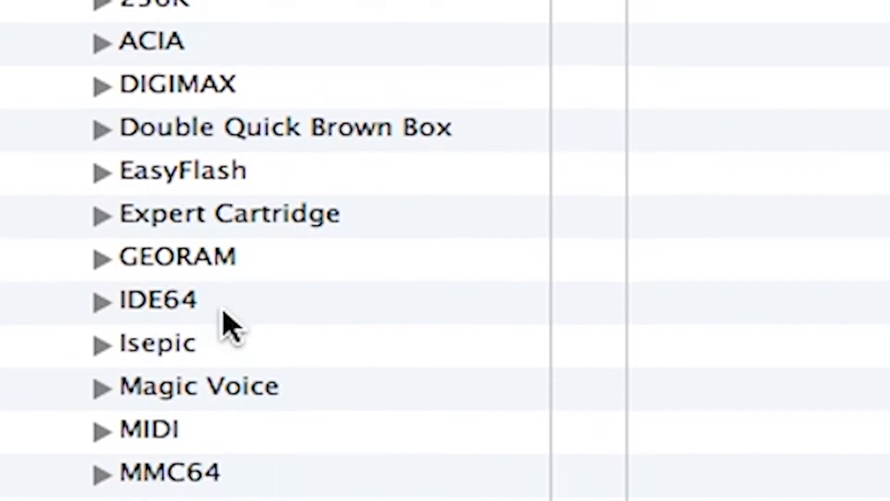
pyautogui.scroll(-2, 225, 316)
pyautogui.scroll(-5, 225, 320)
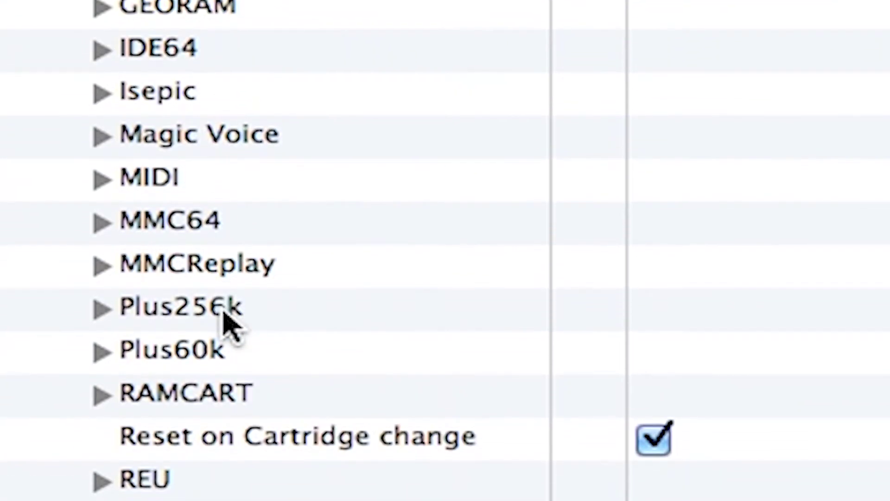
pyautogui.scroll(5, 225, 320)
pyautogui.scroll(5, 227, 319)
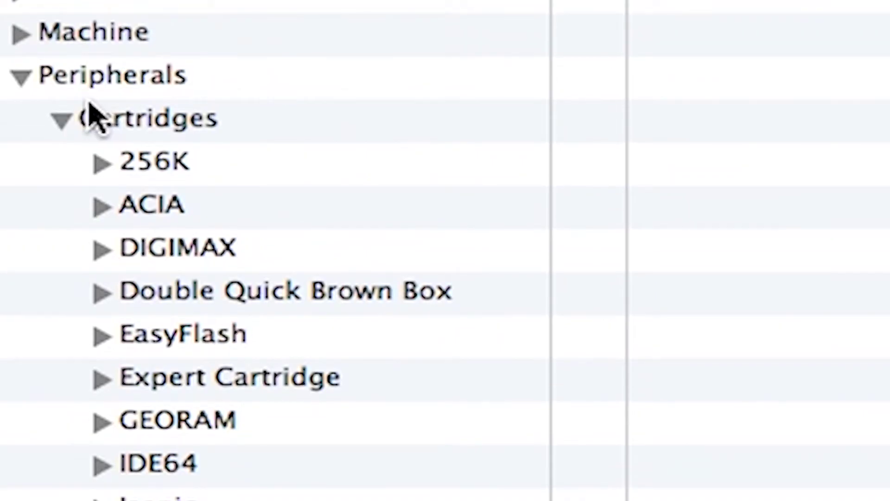
pyautogui.scroll(-8, 99, 129)
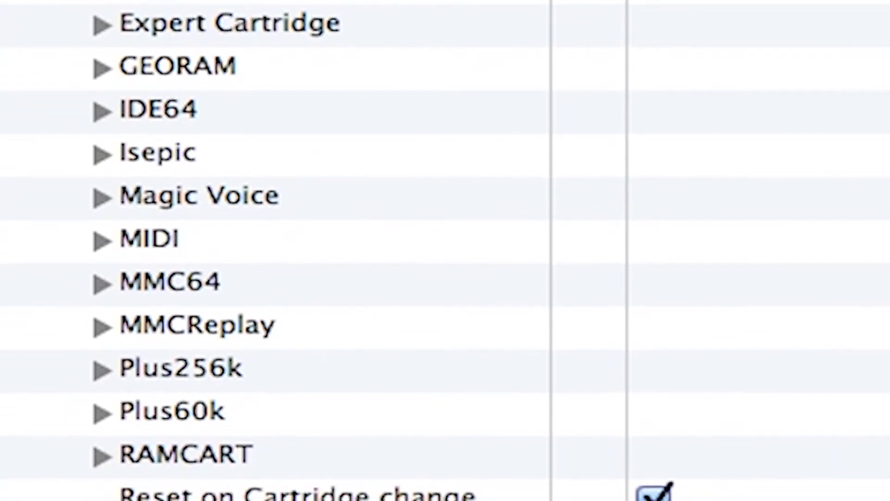
pyautogui.click(175, 377)
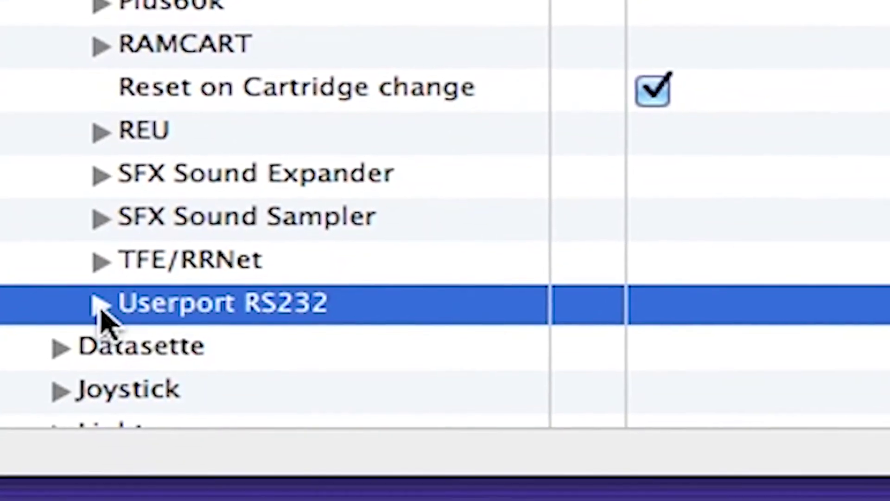
pyautogui.click(99, 301)
pyautogui.scroll(-4, 95, 308)
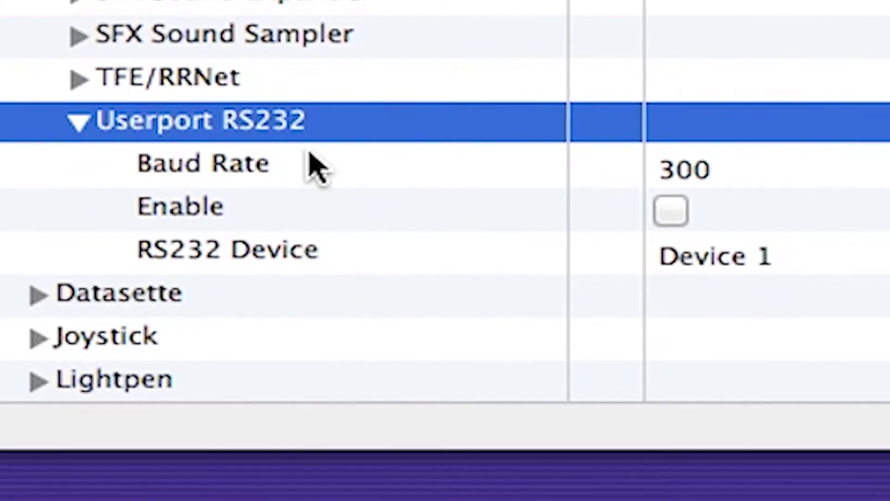
# Step: Set the Userport RS232 baud rate to 2400 and enable the userport RS232 interface
pyautogui.click(303, 165)
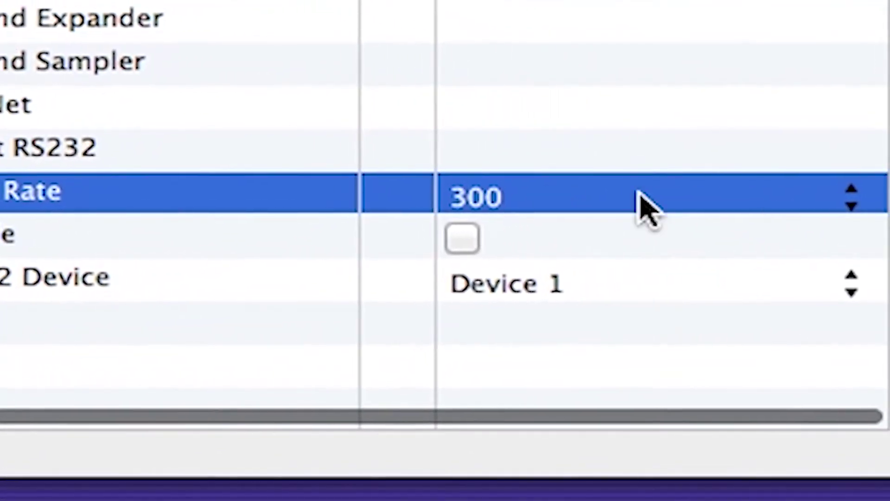
pyautogui.click(849, 199)
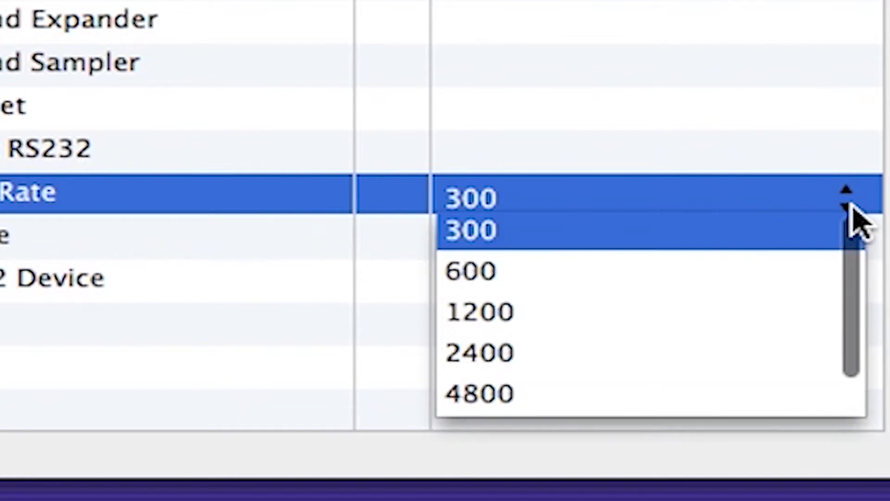
pyautogui.click(483, 363)
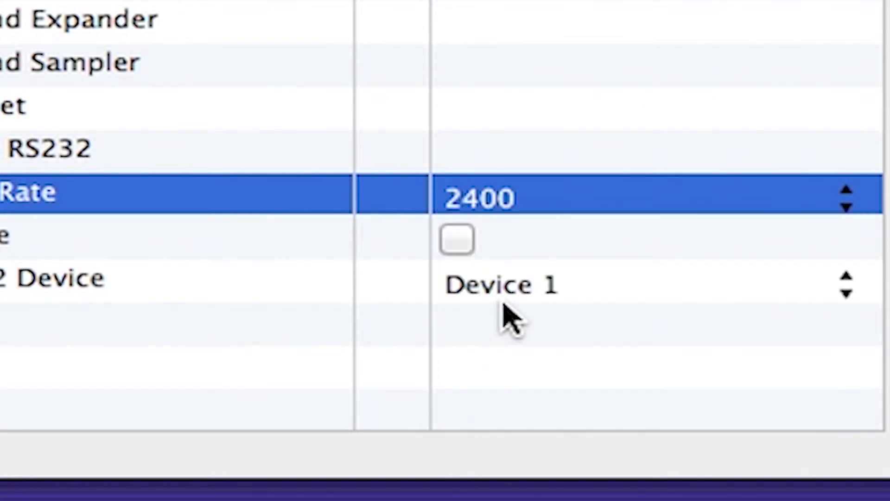
pyautogui.click(462, 241)
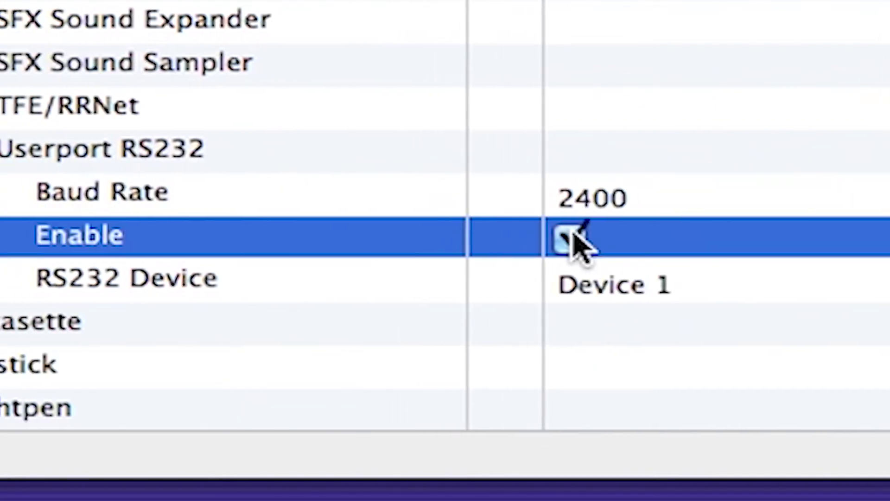
pyautogui.click(671, 286)
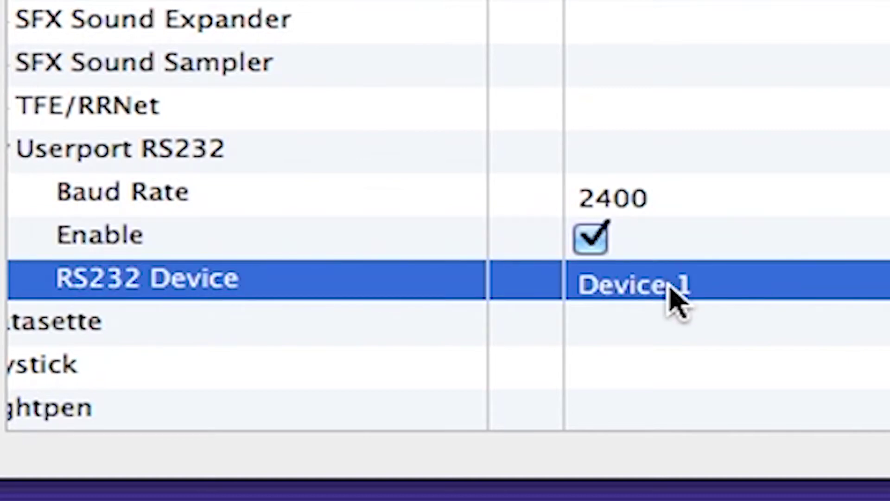
# Step: Expand the RS232 group under Peripherals and open the Device 1 path for editing
pyautogui.hscroll(-5, 677, 301)
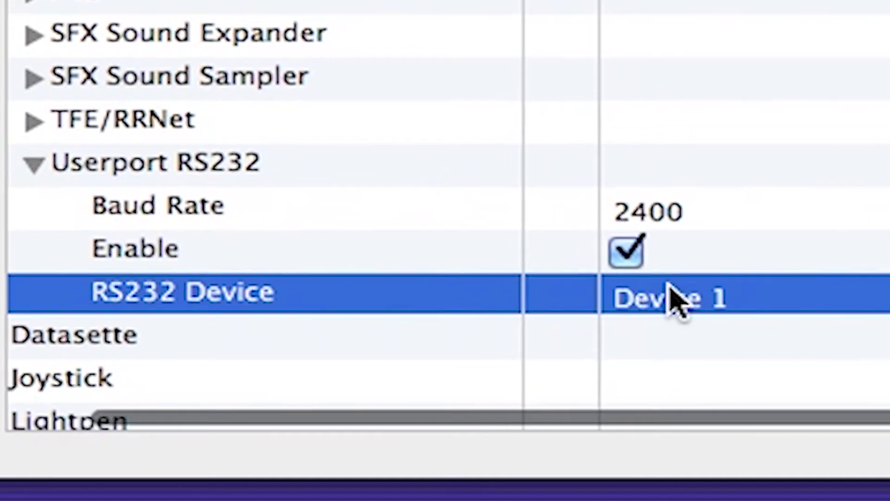
pyautogui.scroll(-3, 677, 301)
pyautogui.scroll(-1, 677, 303)
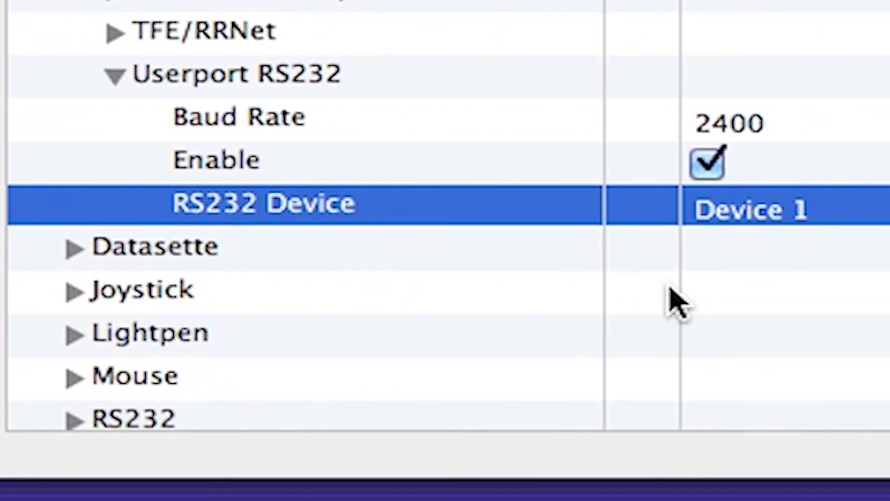
pyautogui.scroll(-2, 677, 304)
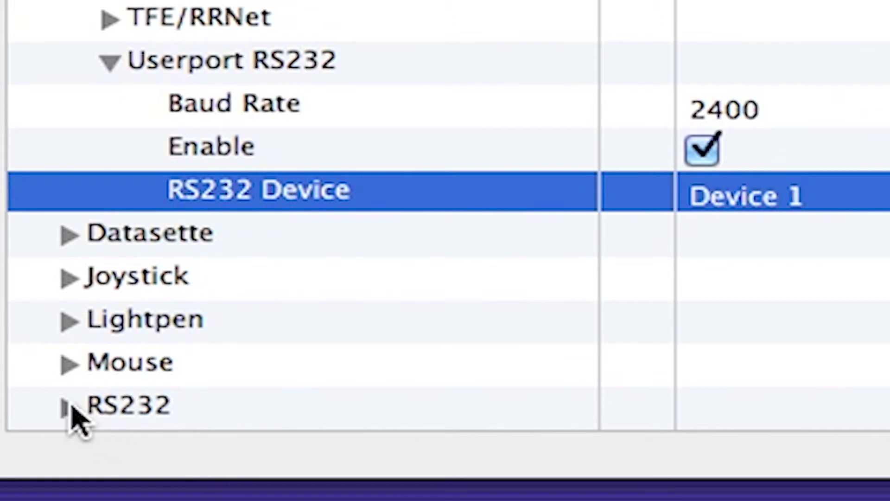
pyautogui.click(67, 407)
pyautogui.scroll(-8, 243, 296)
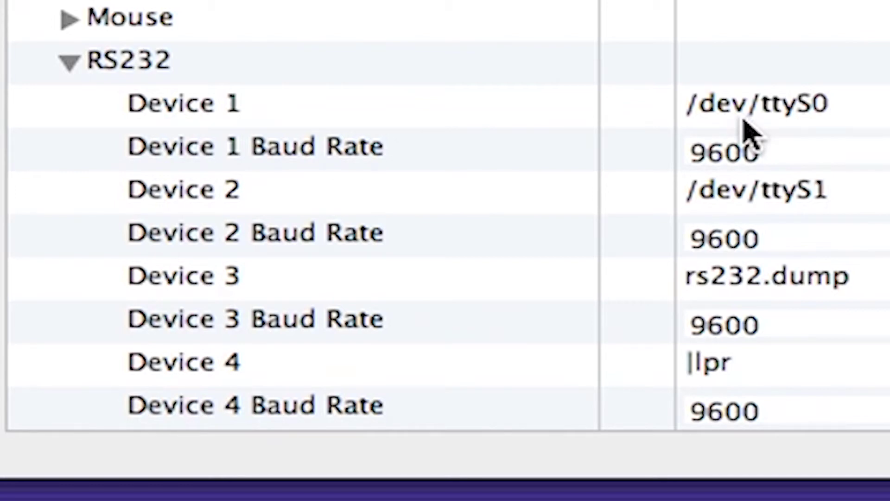
pyautogui.click(807, 126)
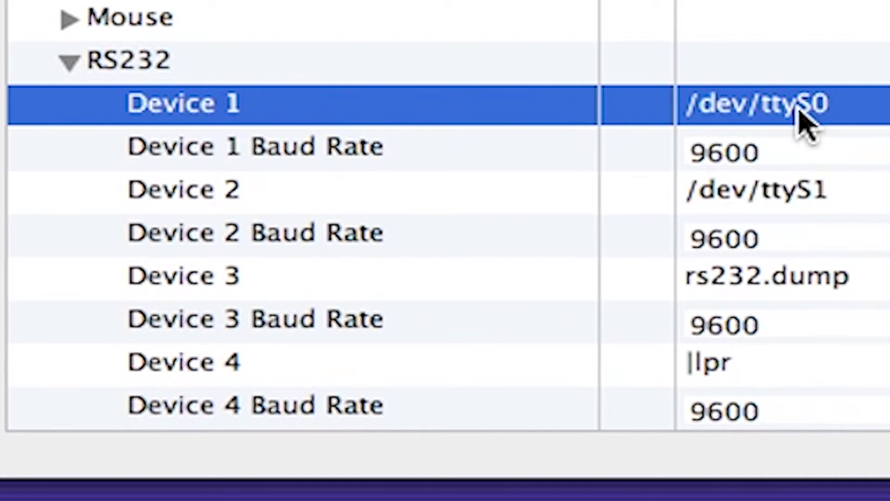
pyautogui.click(807, 126)
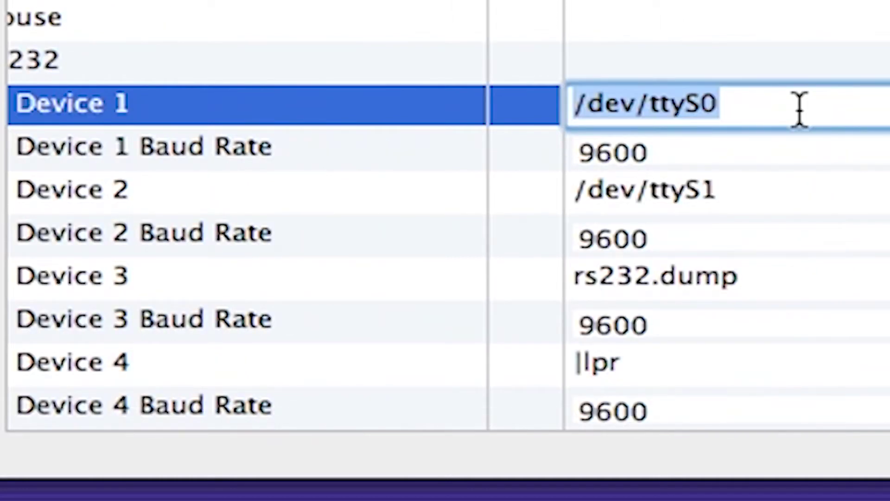
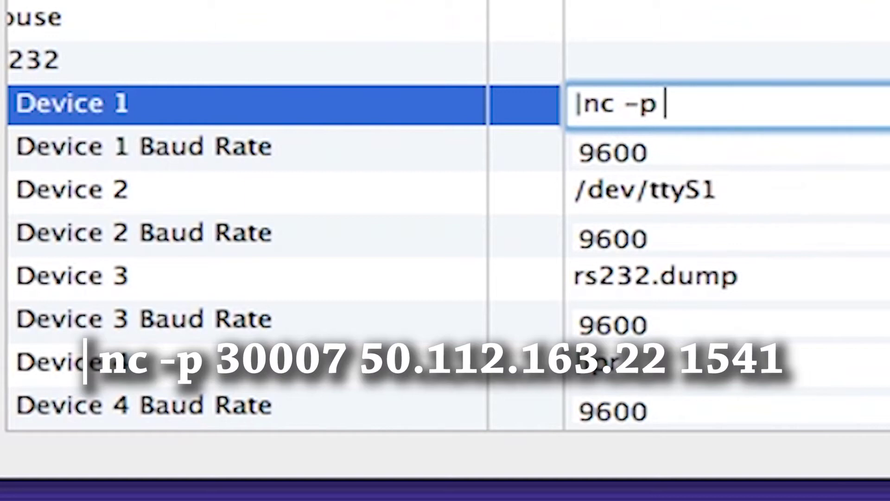
# Step: Complete the Device 1 path as |nc -p 30007 50.112.163.22 1541 and check the full entry
pyautogui.write(' 30')
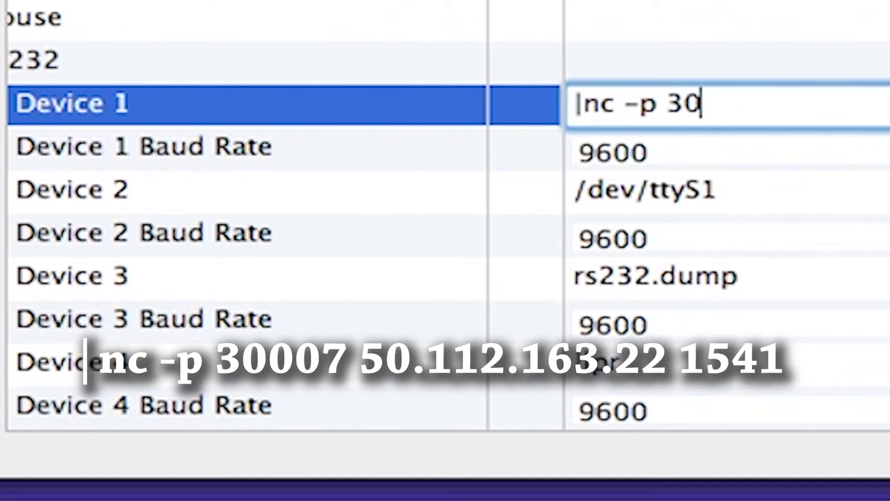
pyautogui.write('007')
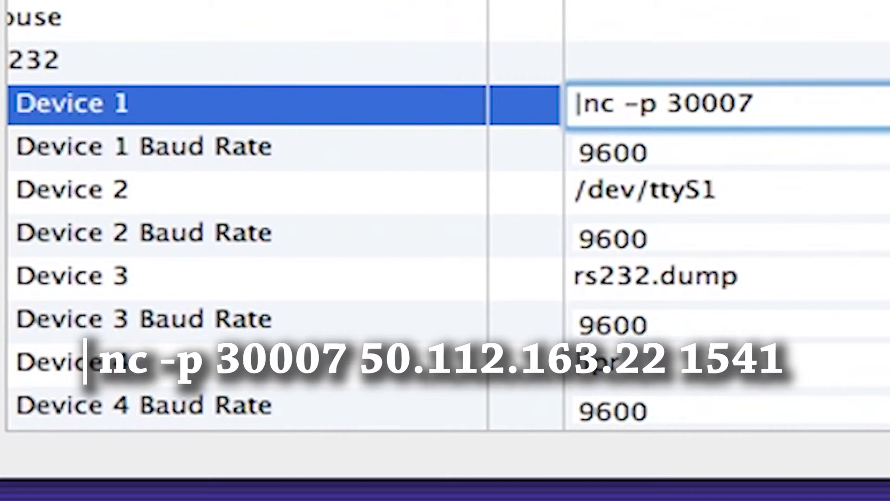
pyautogui.write(' 50.112')
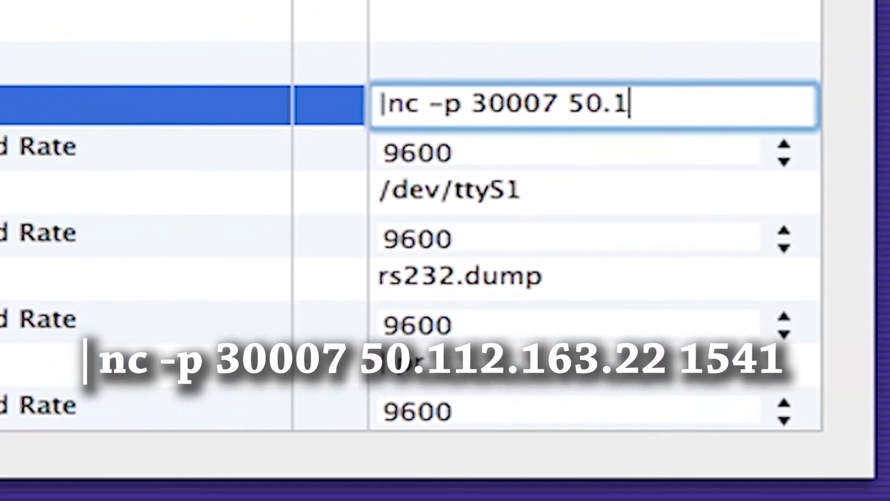
pyautogui.write('.16')
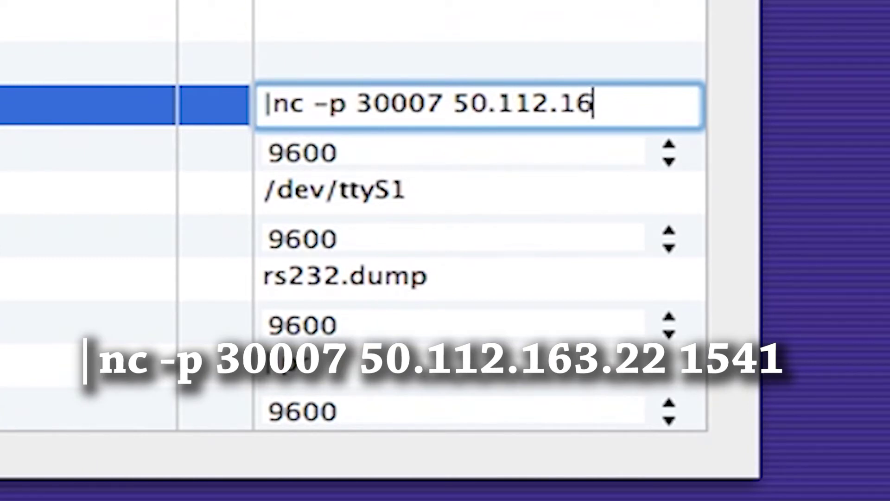
pyautogui.write('3.22')
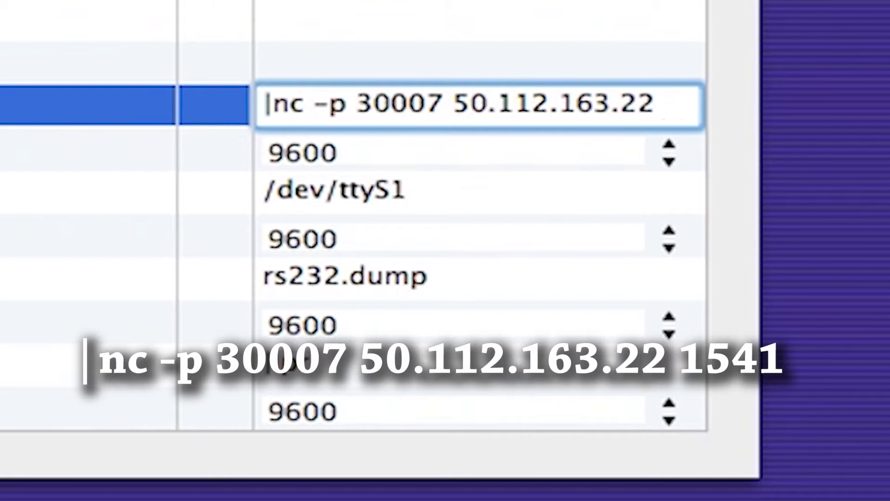
pyautogui.write(' 1541')
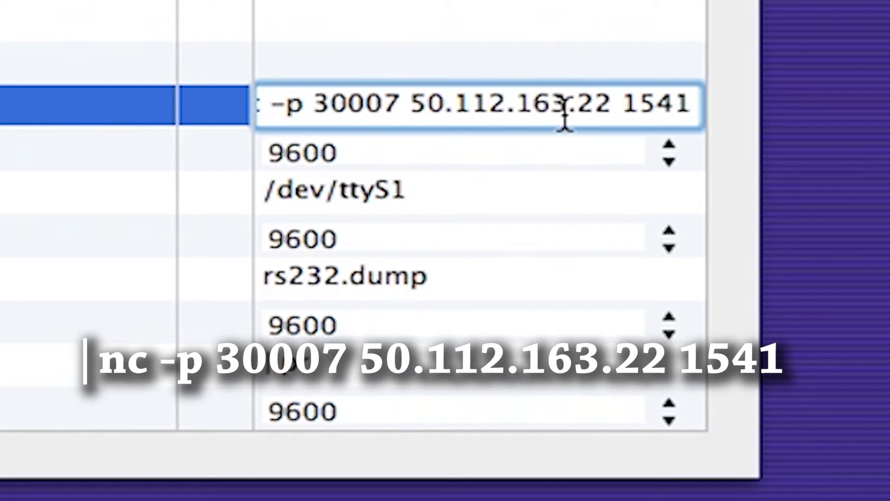
pyautogui.moveTo(567, 119); pyautogui.dragTo(139, 145)
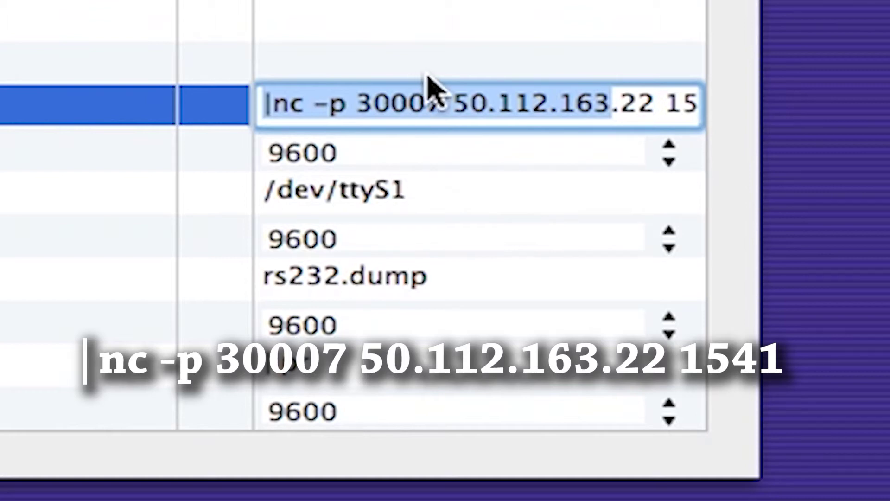
pyautogui.click(438, 101)
pyautogui.tripleClick(438, 101)
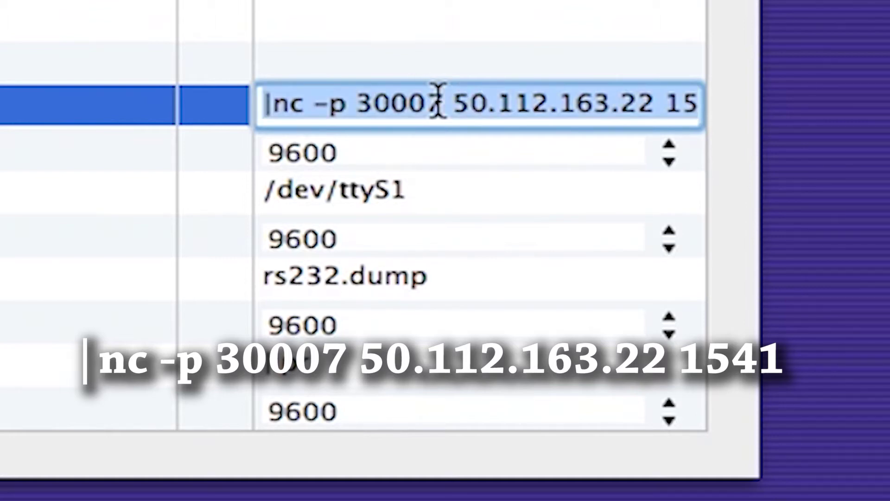
pyautogui.click(346, 106)
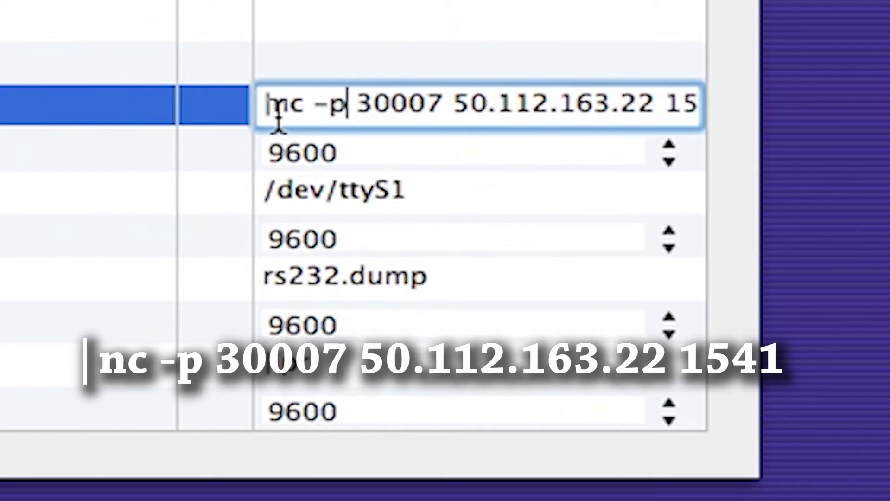
pyautogui.moveTo(272, 120); pyautogui.dragTo(867, 90)
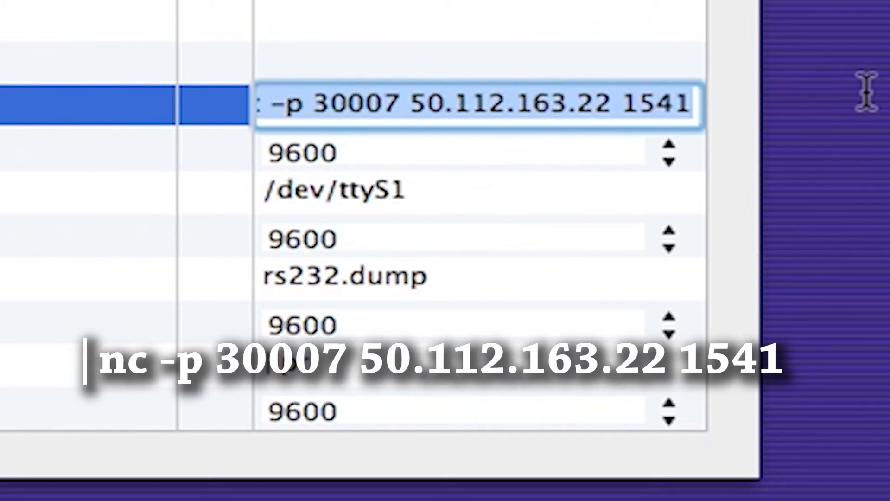
# Step: Set the Device 1 baud rate to 2400 and close the Resource Inspector
pyautogui.click(490, 159)
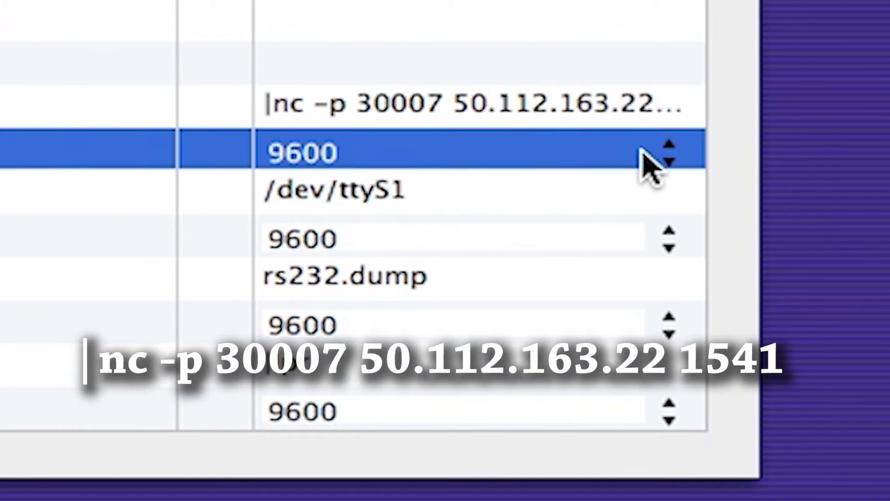
pyautogui.click(688, 154)
pyautogui.scroll(3, 547, 270)
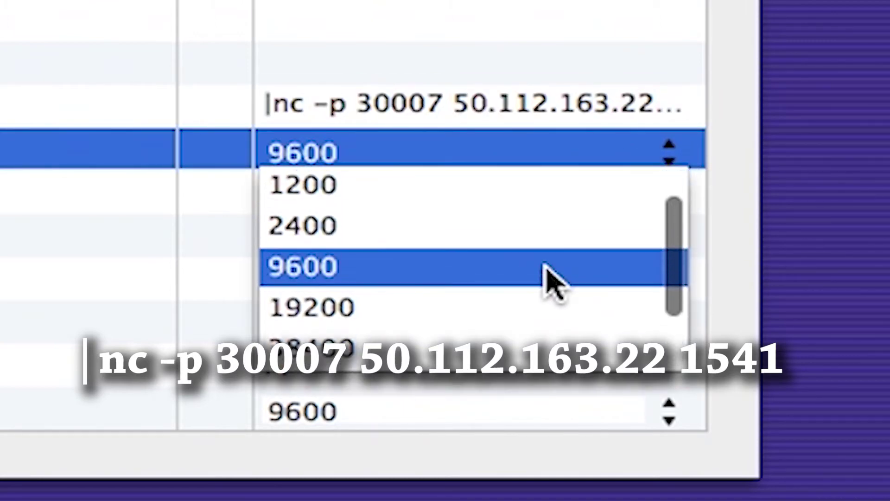
pyautogui.click(522, 245)
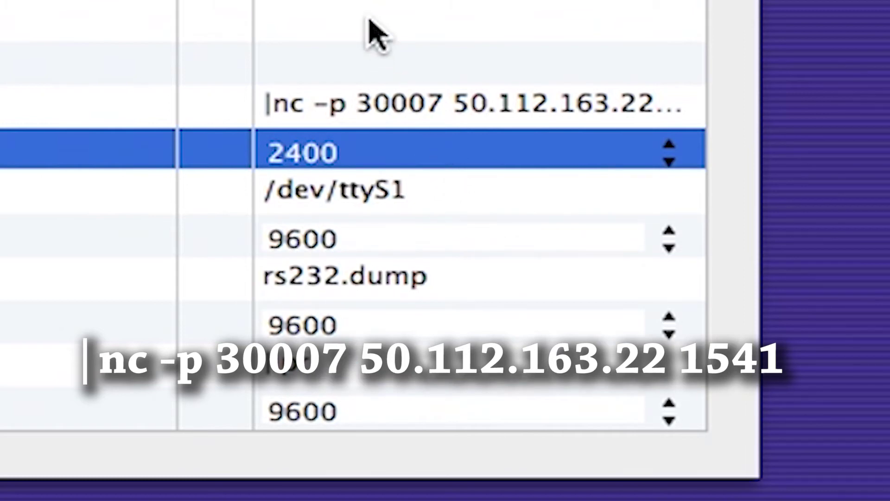
pyautogui.click(340, 116)
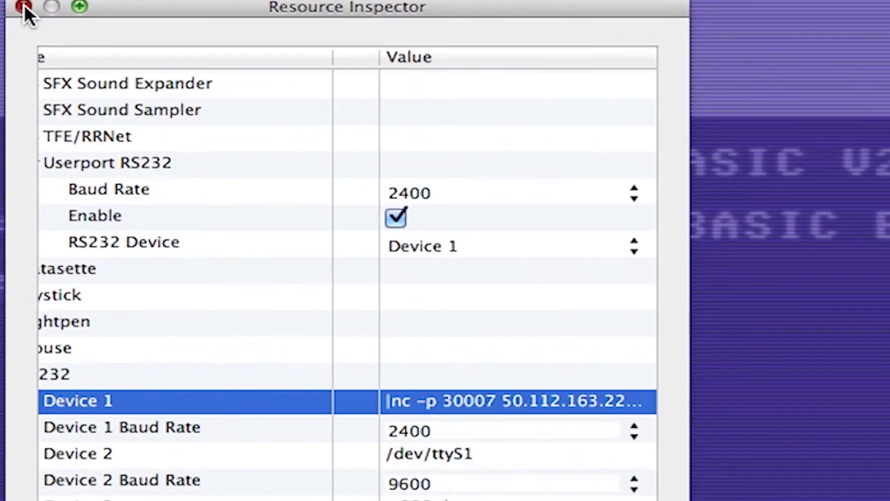
pyautogui.click(26, 7)
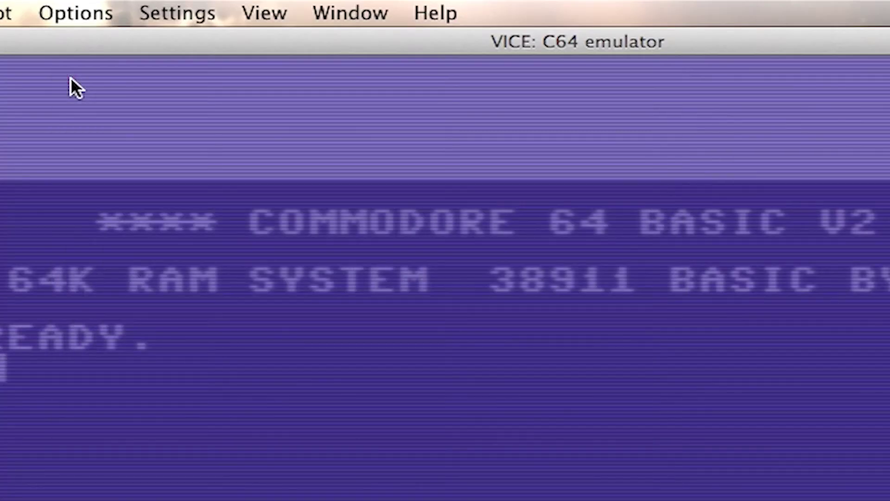
# Step: Reopen the Resource Inspector to review the Userport RS232 and Device 1 values, and close it again
pyautogui.click(180, 9)
pyautogui.click(260, 226)
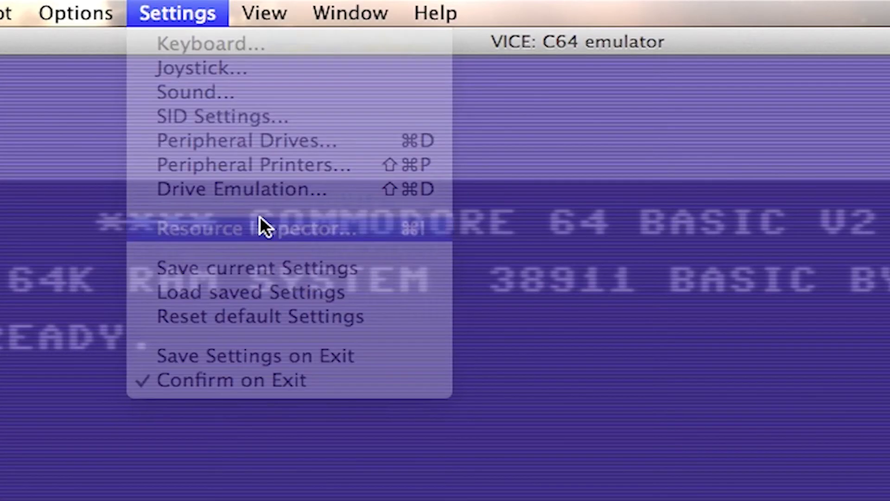
pyautogui.scroll(-1, 342, 292)
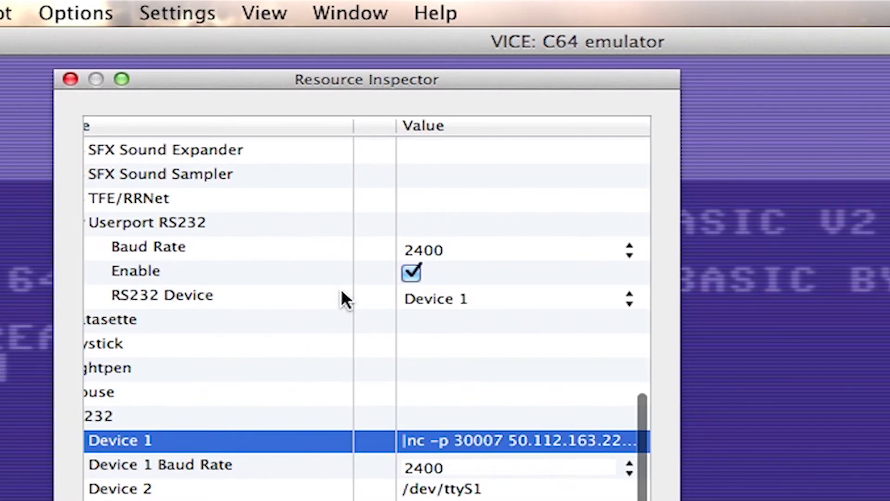
pyautogui.scroll(1, 341, 288)
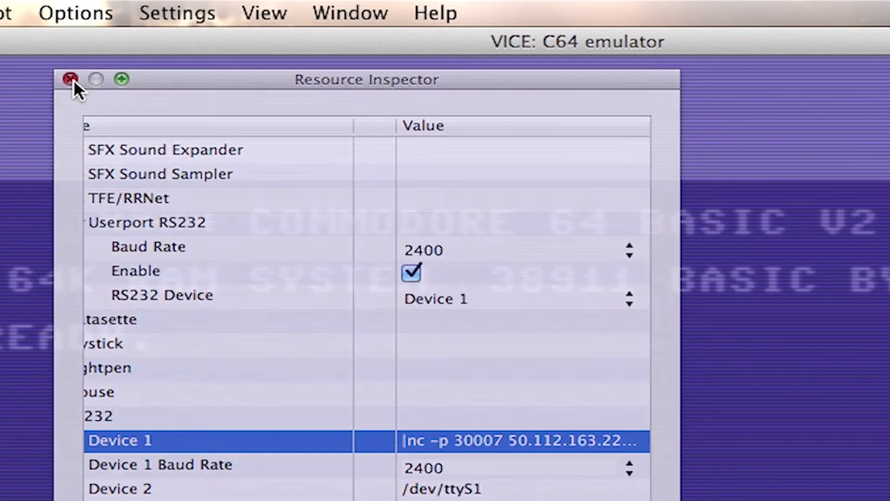
pyautogui.click(72, 79)
# Step: Save the current emulator settings and quit x64, confirming the exit
pyautogui.click(179, 11)
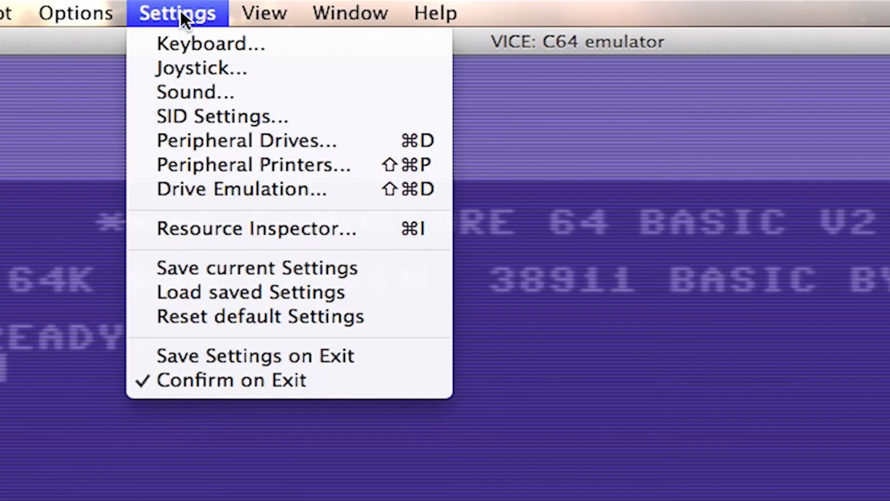
pyautogui.click(241, 264)
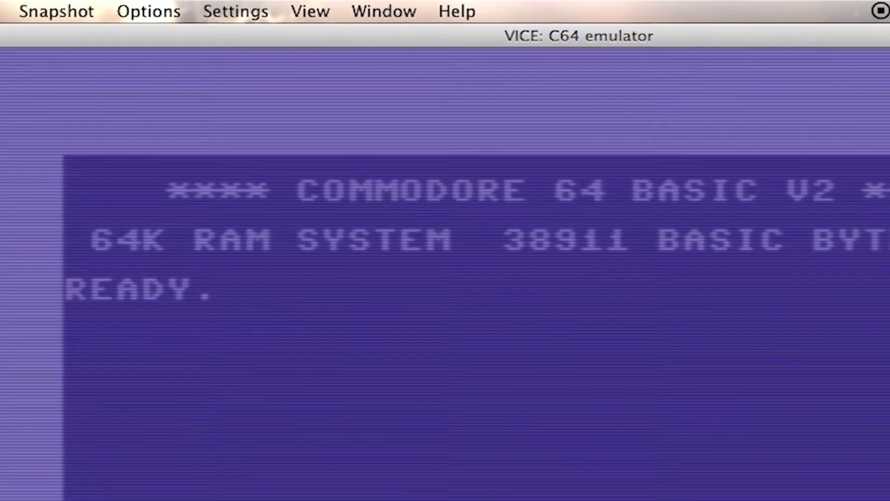
pyautogui.click(70, 9)
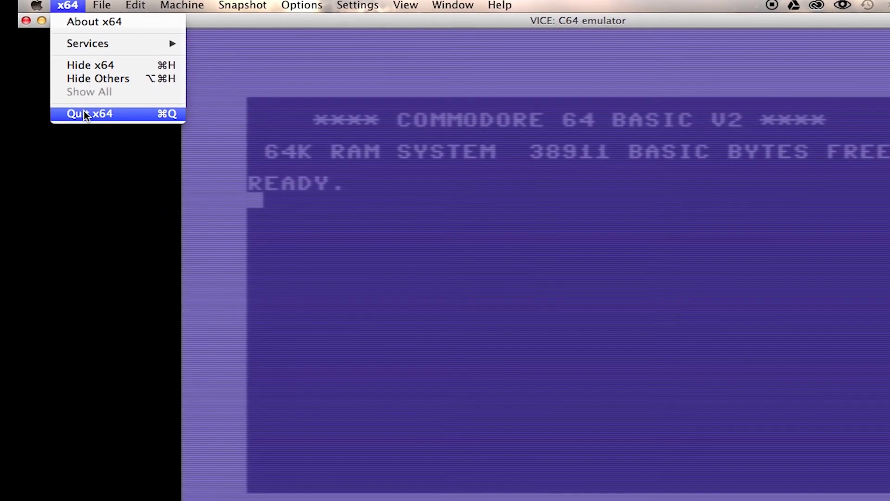
pyautogui.click(85, 117)
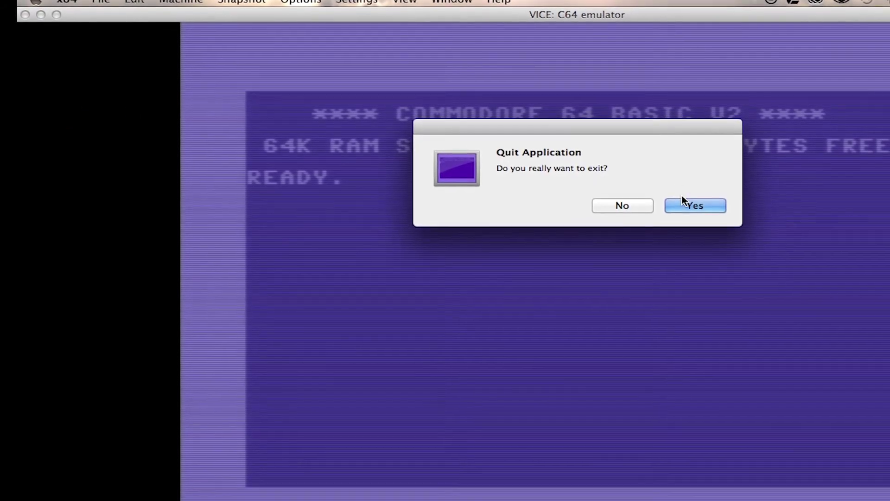
pyautogui.click(684, 205)
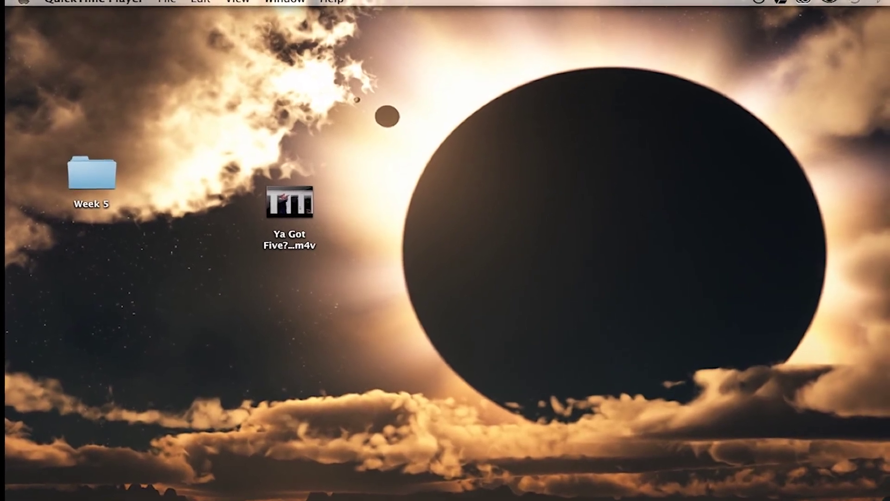
# Step: Relaunch the x64 emulator and attach the disk image V-1541.d64 from Downloads to unit 8
pyautogui.press('F4')
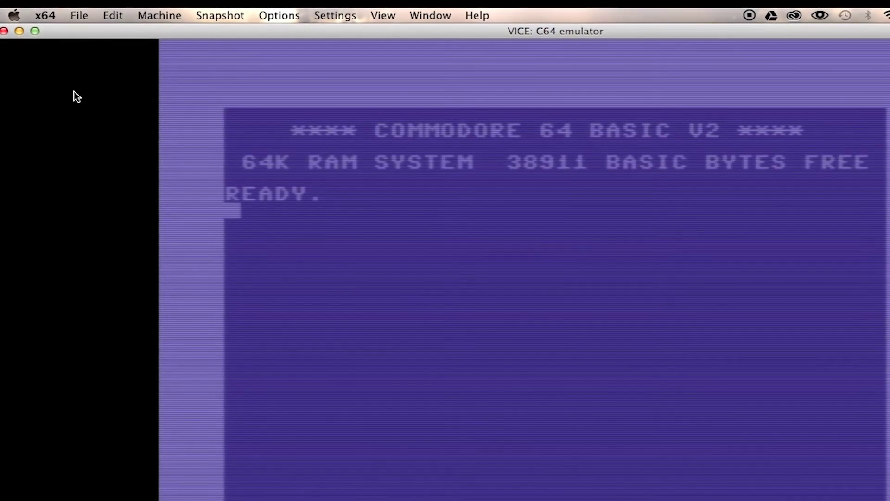
pyautogui.click(79, 12)
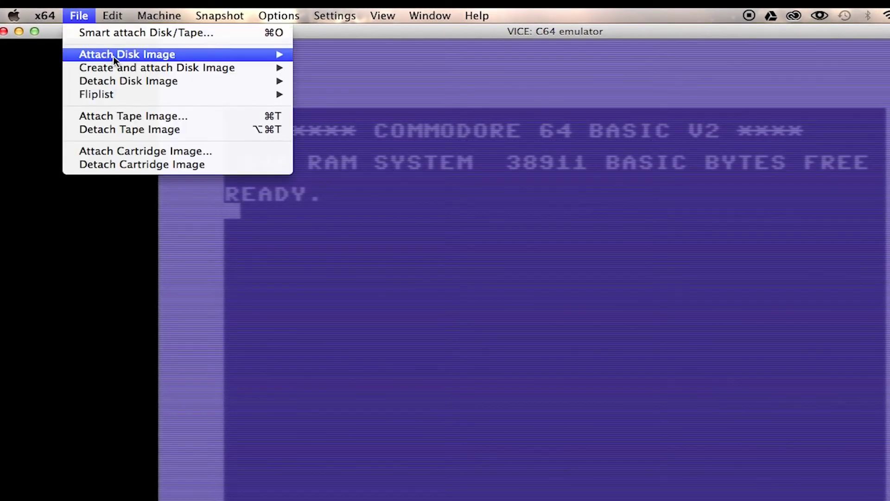
pyautogui.moveTo(117, 60)
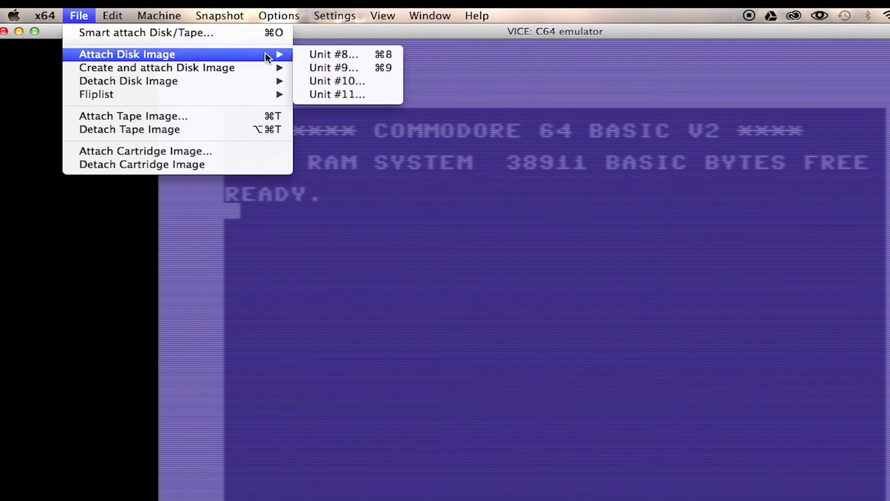
pyautogui.click(343, 56)
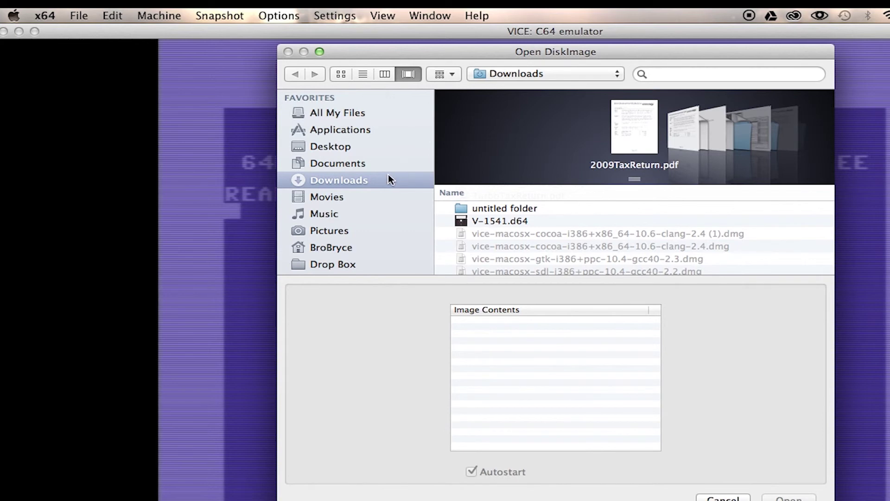
pyautogui.doubleClick(475, 218)
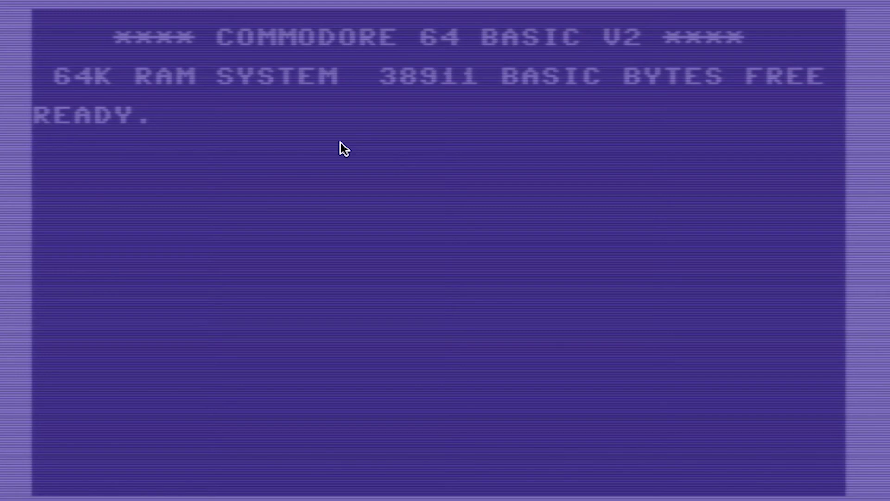
# Step: Load the first program from the attached disk with the abbreviated BASIC command LOAD"*",8,1
pyautogui.write('lO"]')
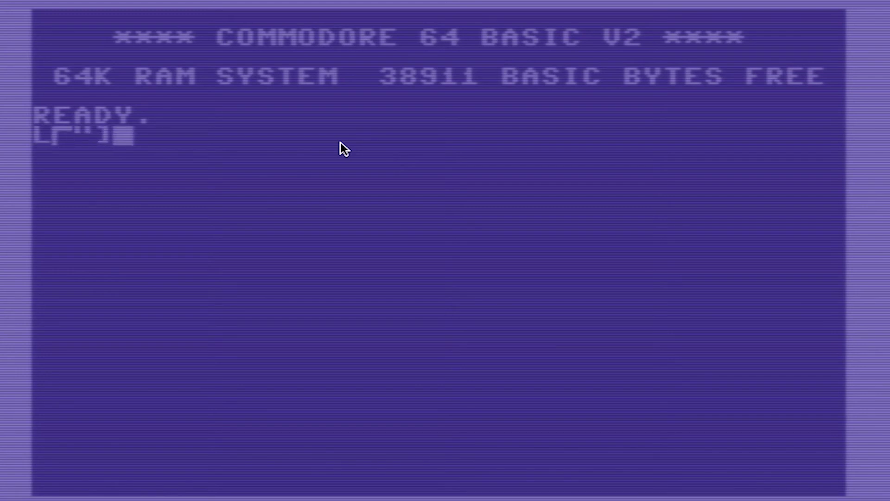
pyautogui.press('BackSpace')
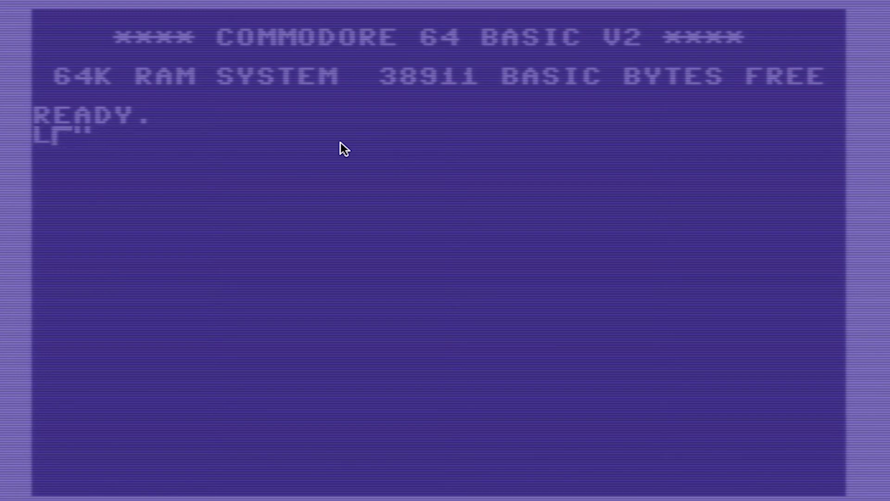
pyautogui.write('*",8,1')
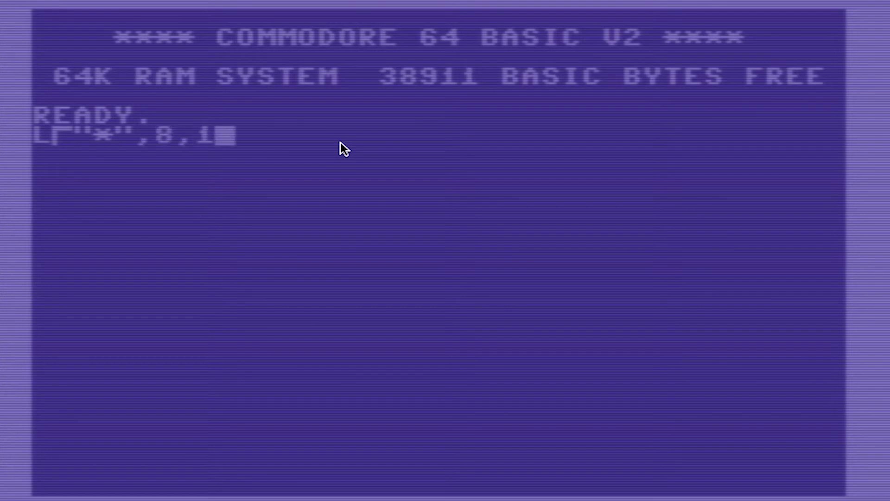
pyautogui.press('Return')
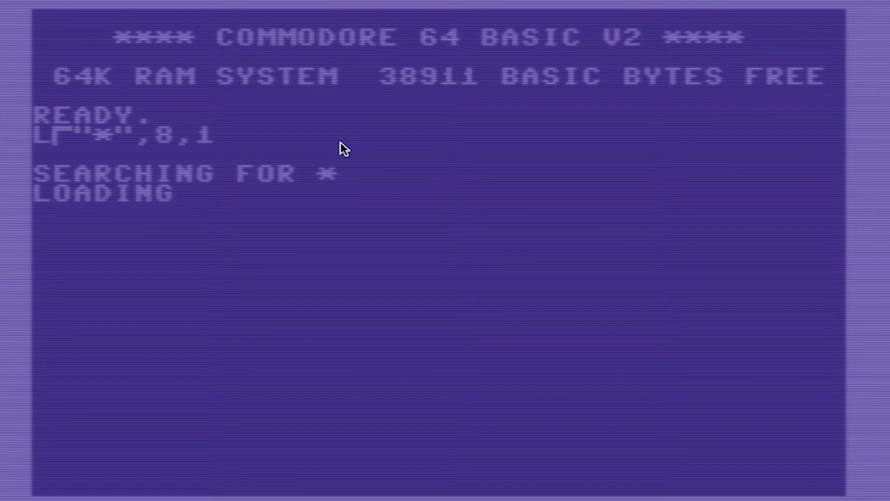
# Step: Start the loaded V-1541 driver with SYS49152 and clear the BASIC program memory with NEW
pyautogui.write('SYS')
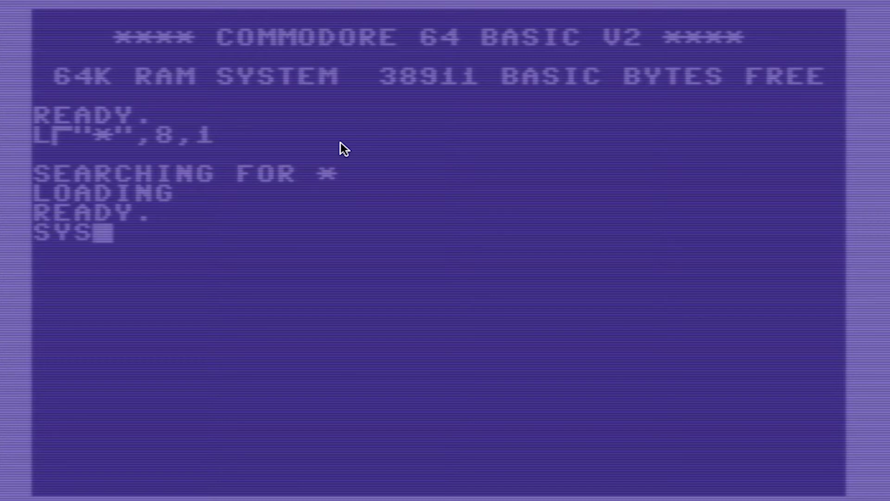
pyautogui.write('49152')
pyautogui.press('Return')
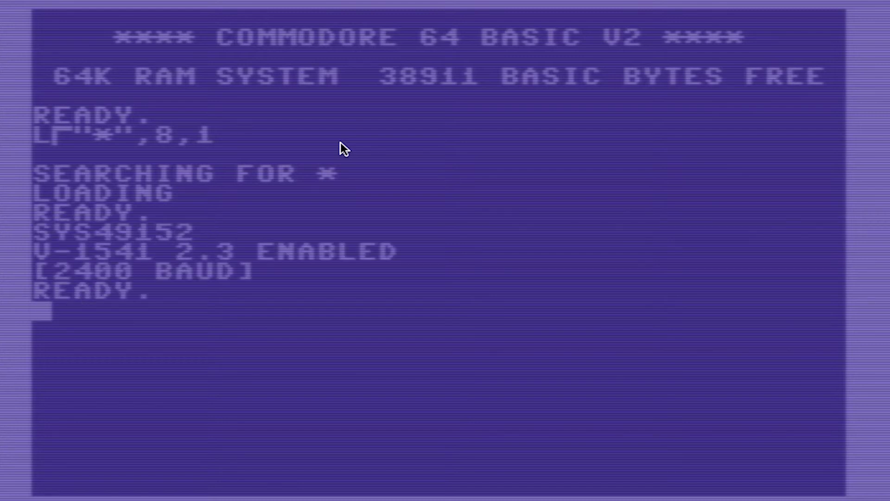
pyautogui.write('NEW')
pyautogui.press('Return')
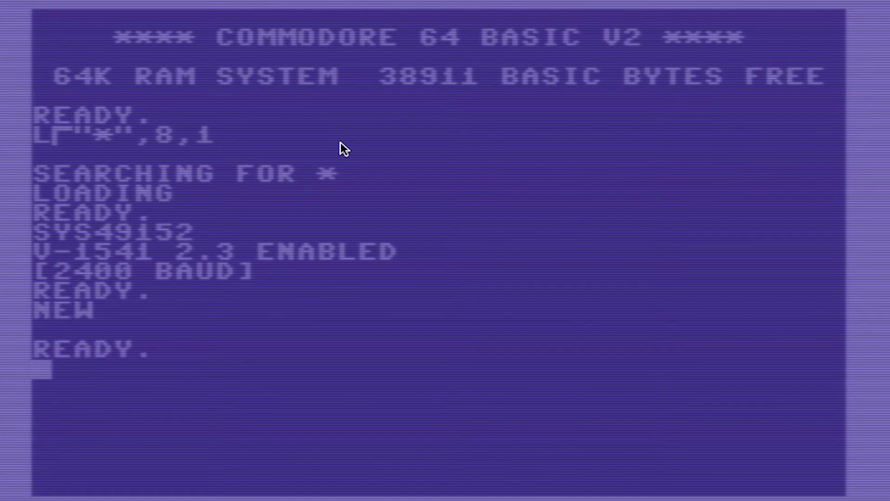
# Step: List the CommodoreServer public root directory with the abbreviated BASIC command LOAD"!",2
pyautogui.write('L')
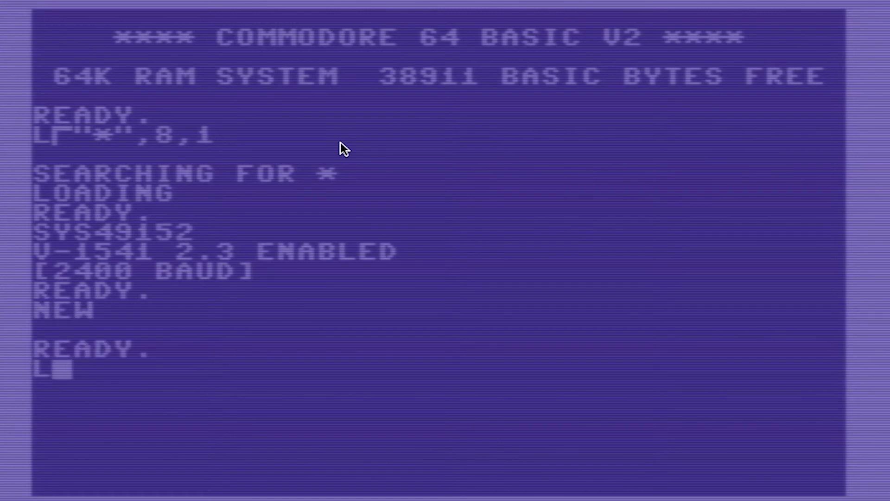
pyautogui.write('O"!"')
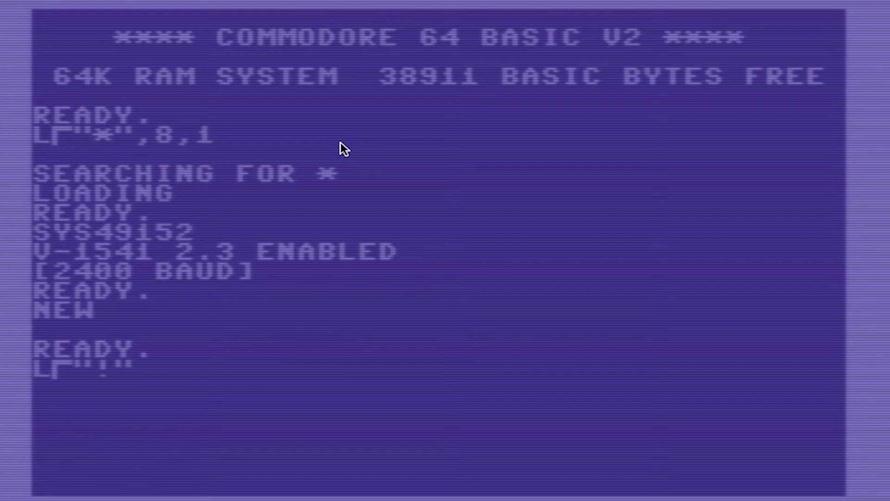
pyautogui.write(',2')
pyautogui.press('Return')
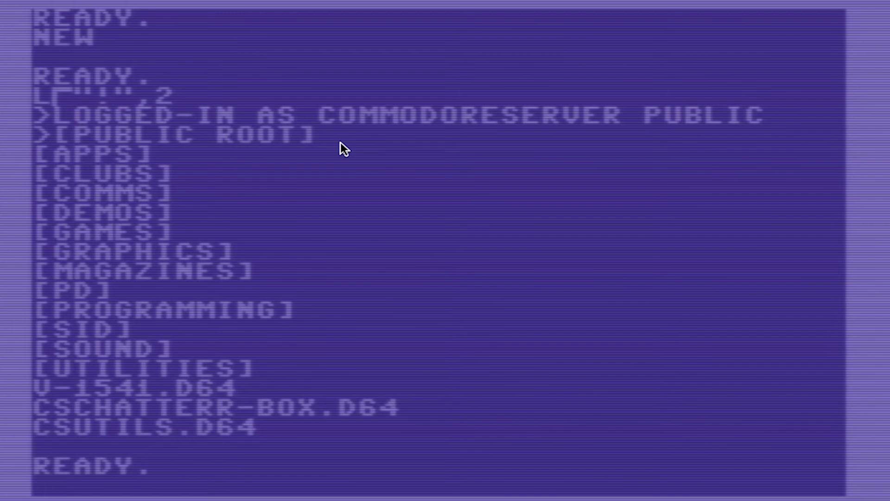
# Step: Load the Comet Chat program from CommodoreServer with the abbreviated BASIC command LOAD"COMETCHAT",2
pyautogui.write('lO"cometc')
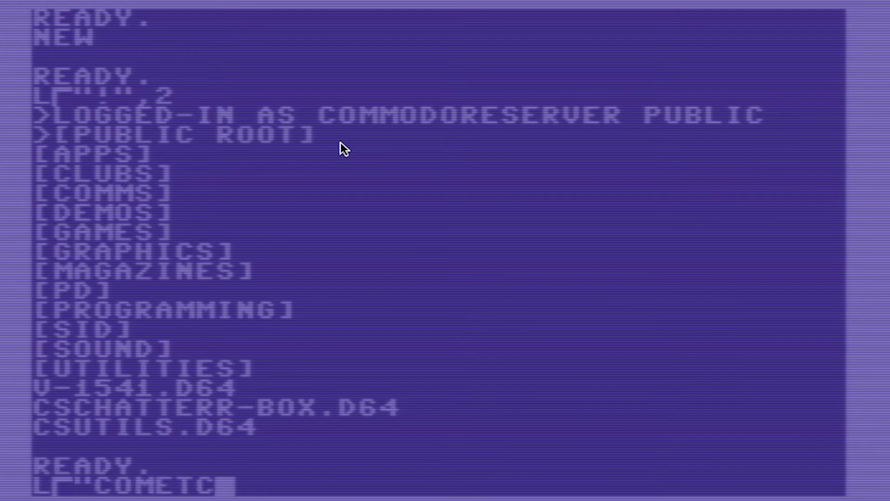
pyautogui.write('hat",2')
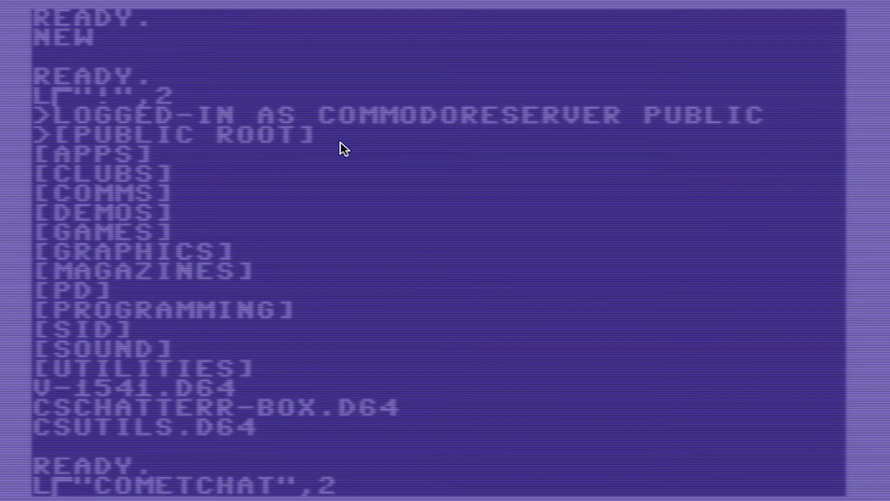
pyautogui.press('Return')
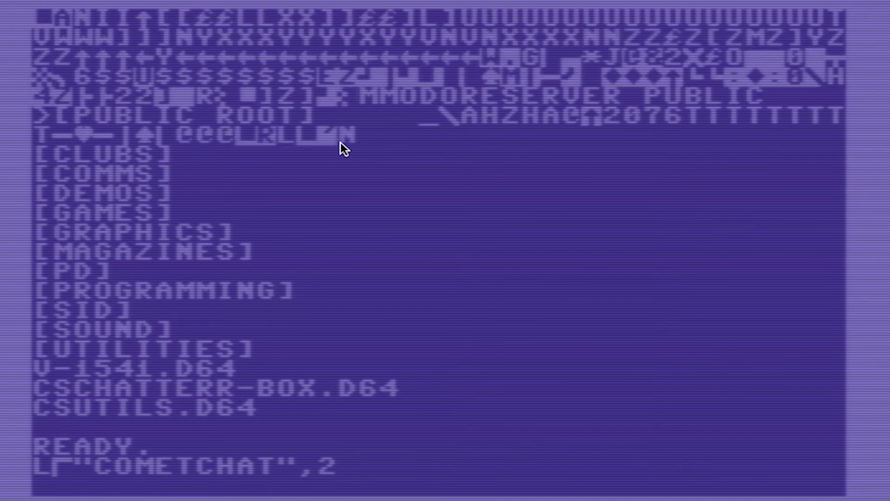